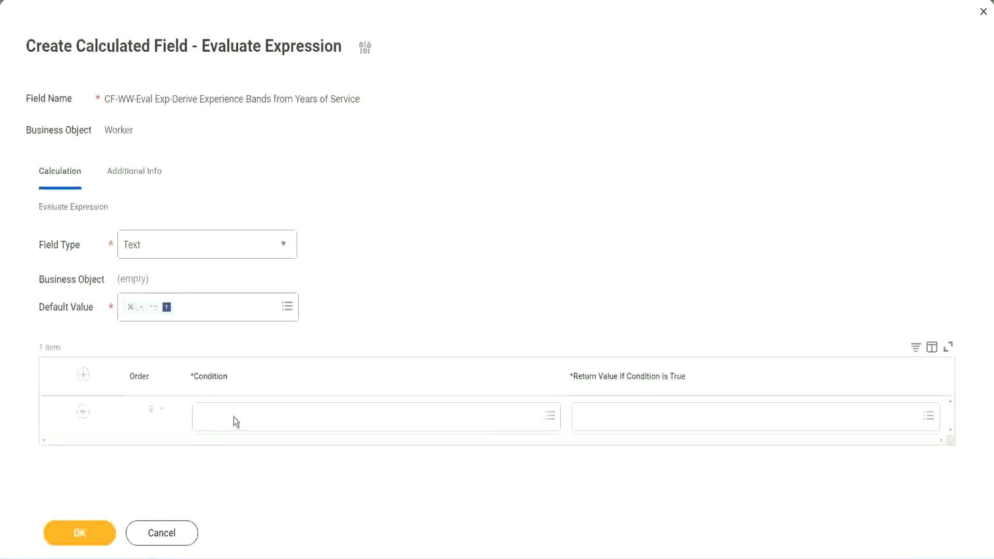
- Copy the Field 1 name from the Notepad++ notes and set the first condition to CF-WW-TF-Length of Service between 0 and 7 years
click(234, 417)
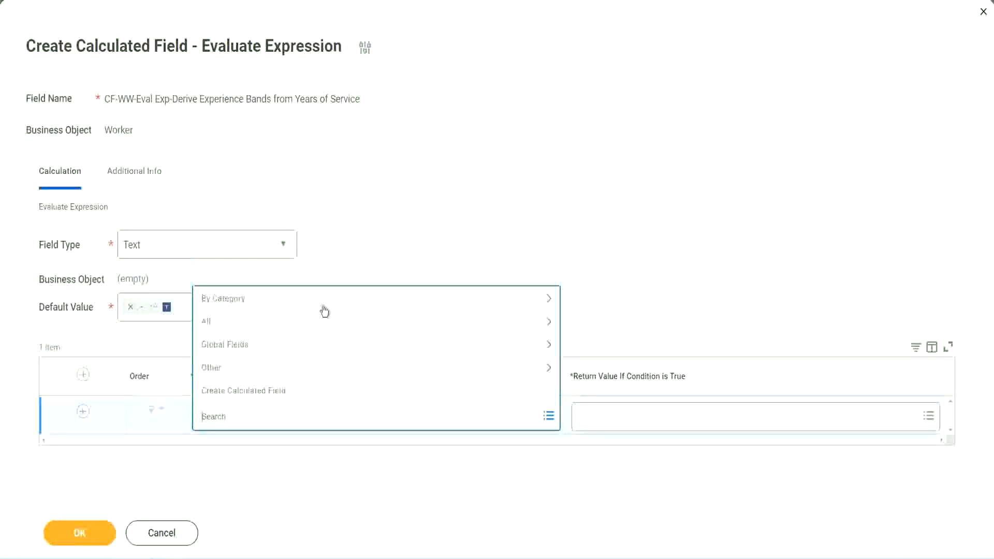
click(382, 234)
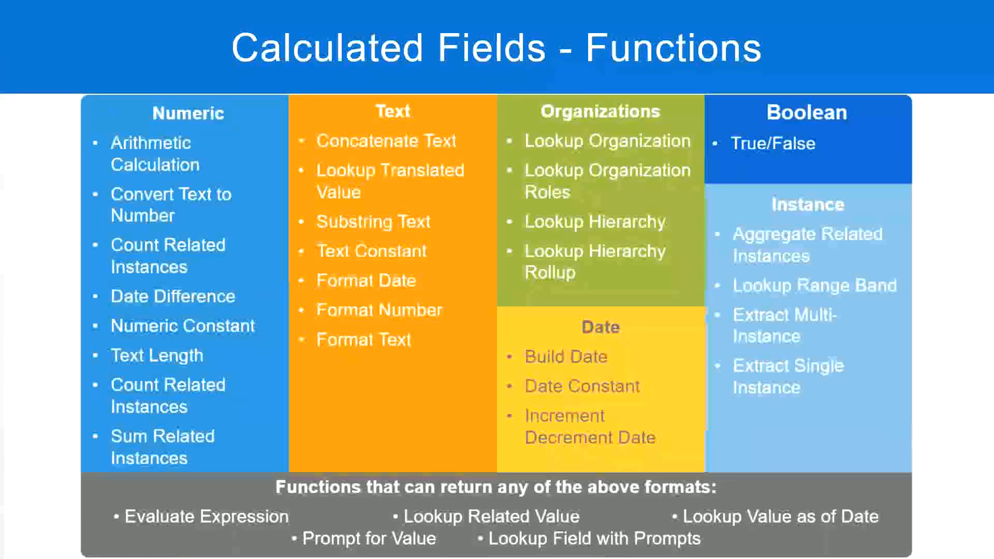
key(alt+Tab)
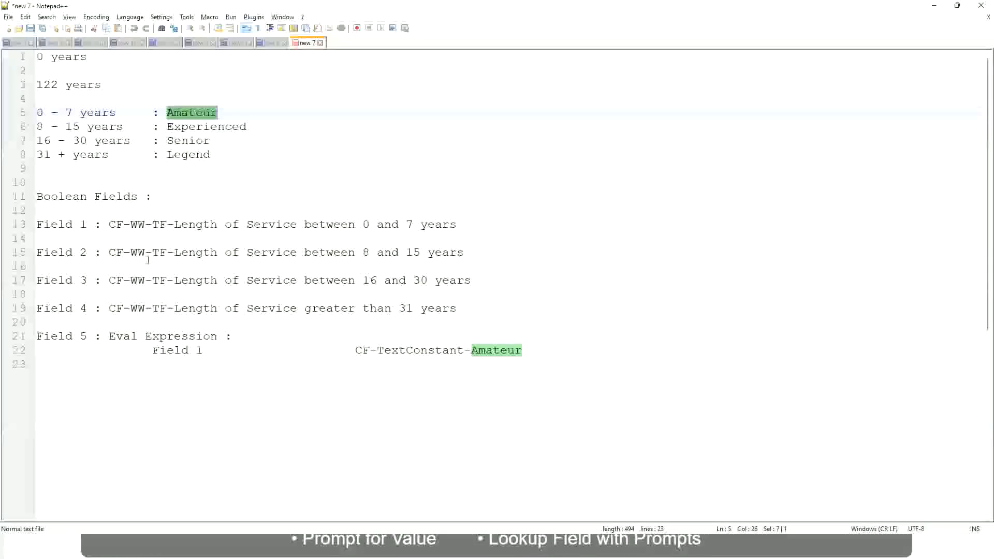
drag(110, 223, 458, 228)
key(ctrl+c)
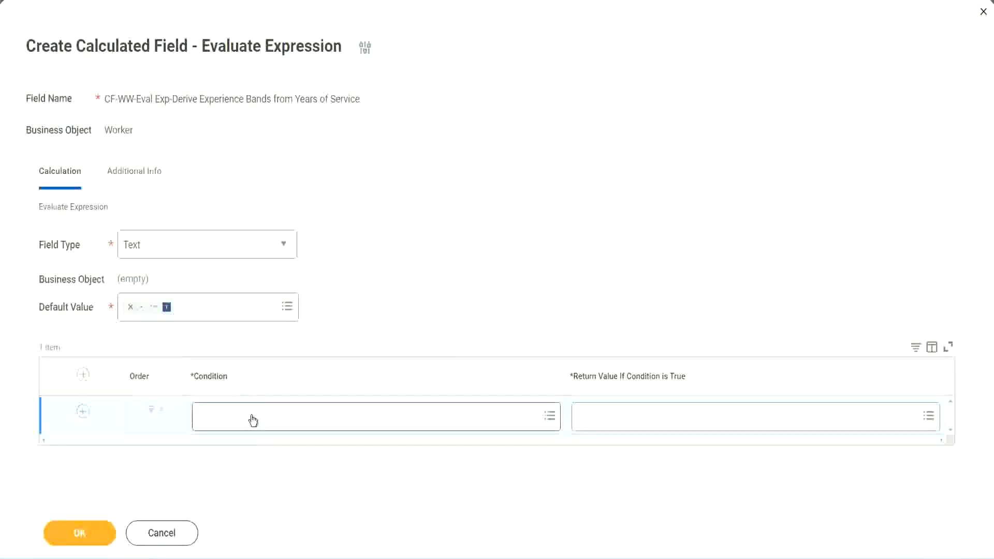
click(253, 420)
key(ctrl+v)
key(Return)
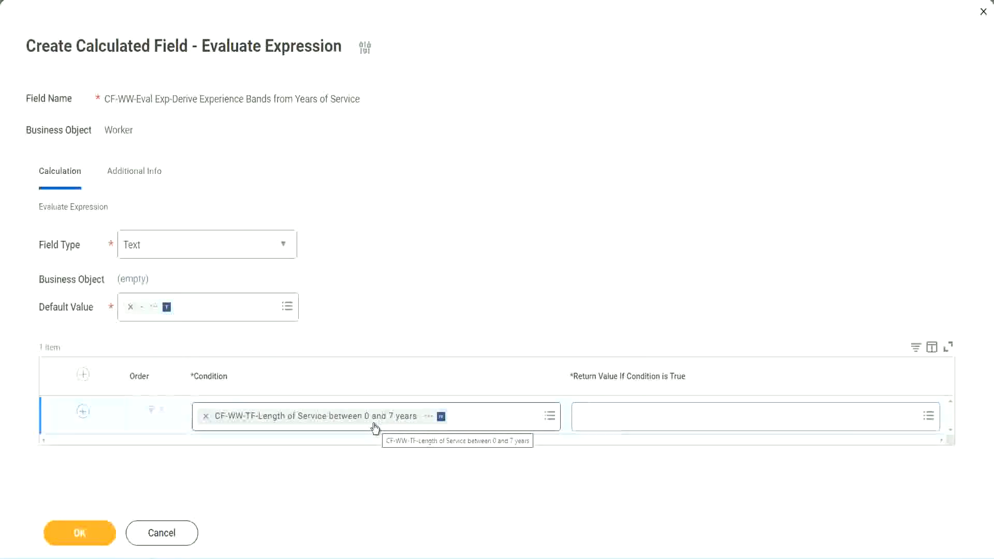
click(647, 425)
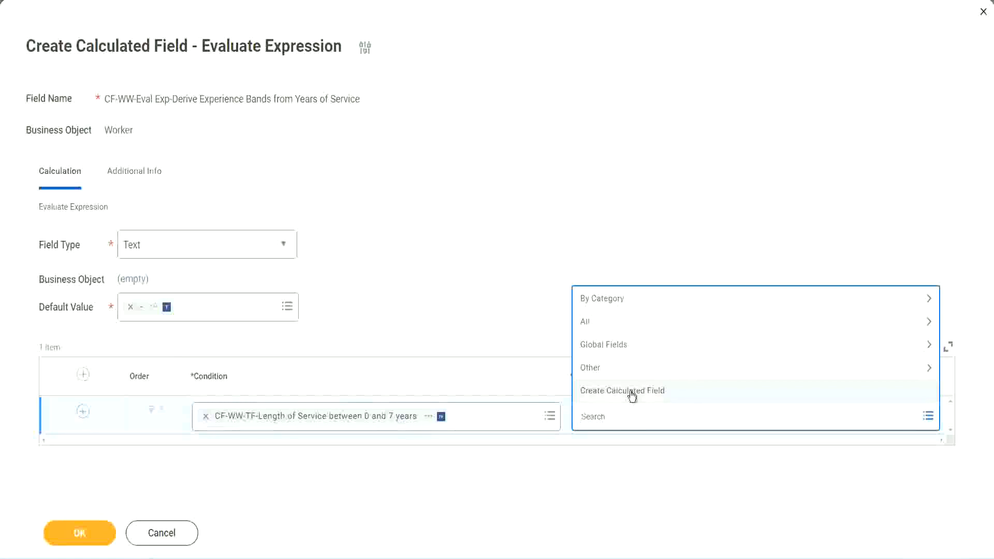
click(575, 255)
click(597, 420)
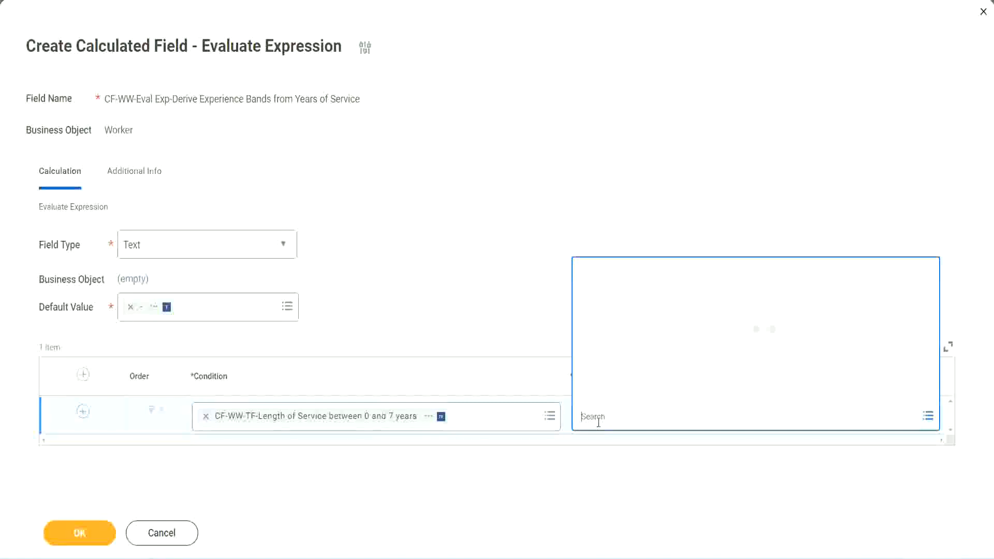
text(Amaterue)
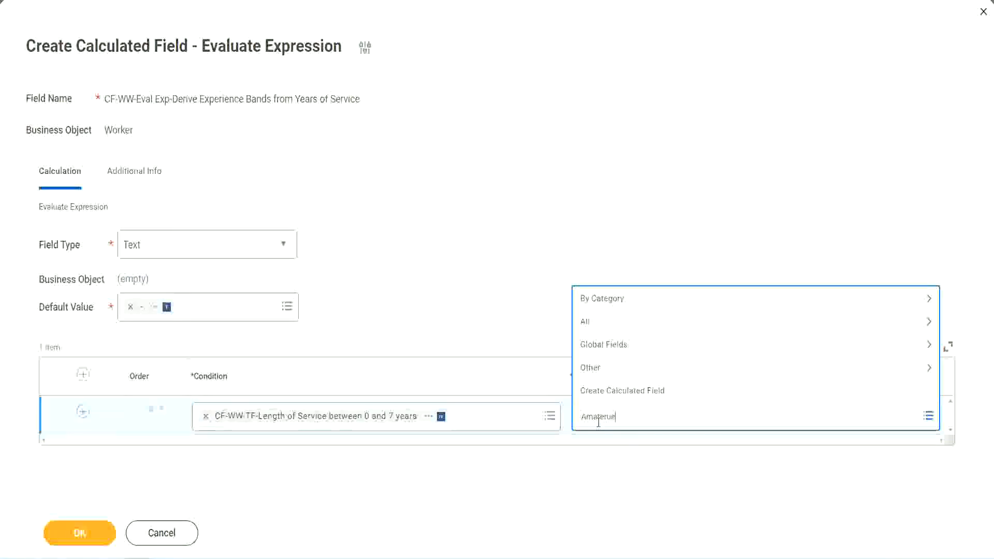
click(502, 305)
click(627, 428)
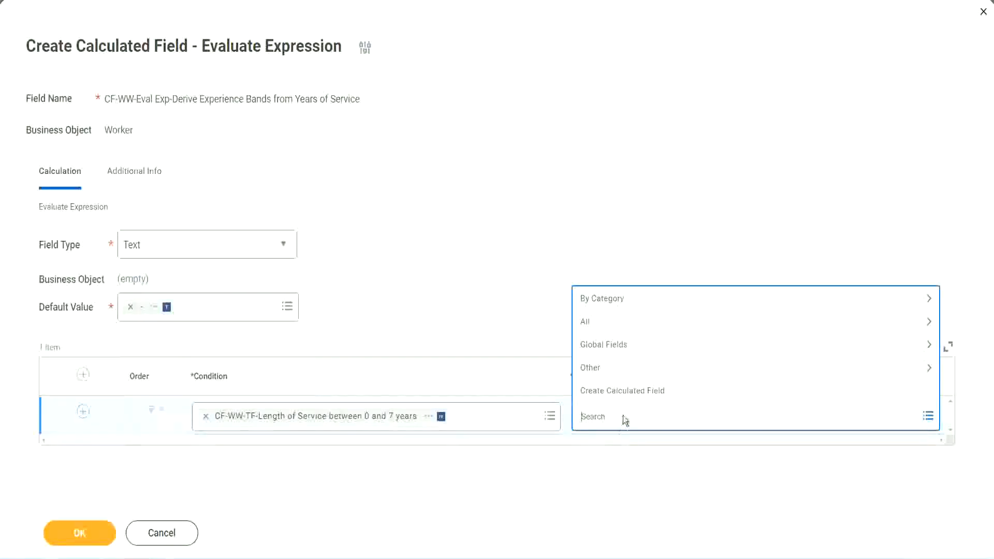
click(502, 301)
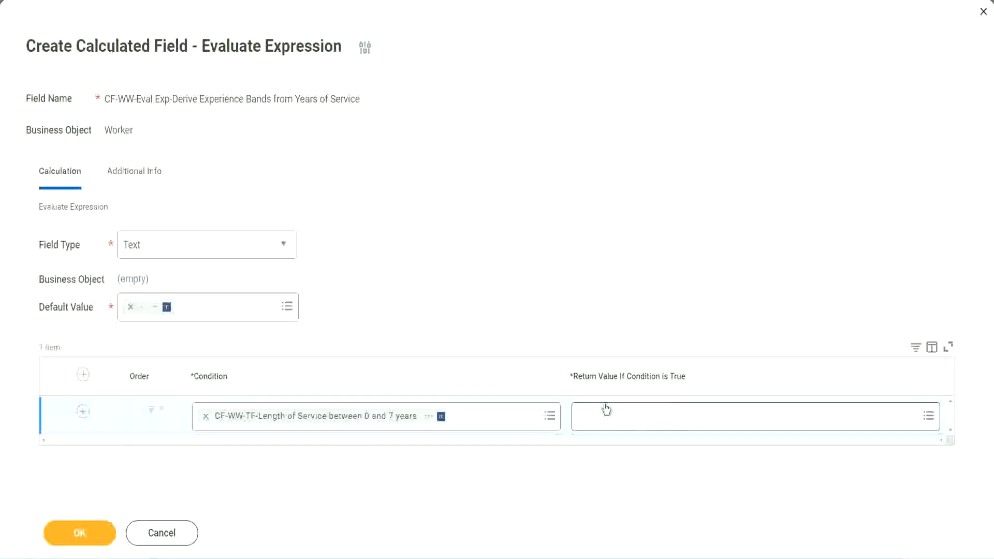
- Start a new calculated field for the first row's return value and name it CF-WW-TC-Amateur
click(645, 416)
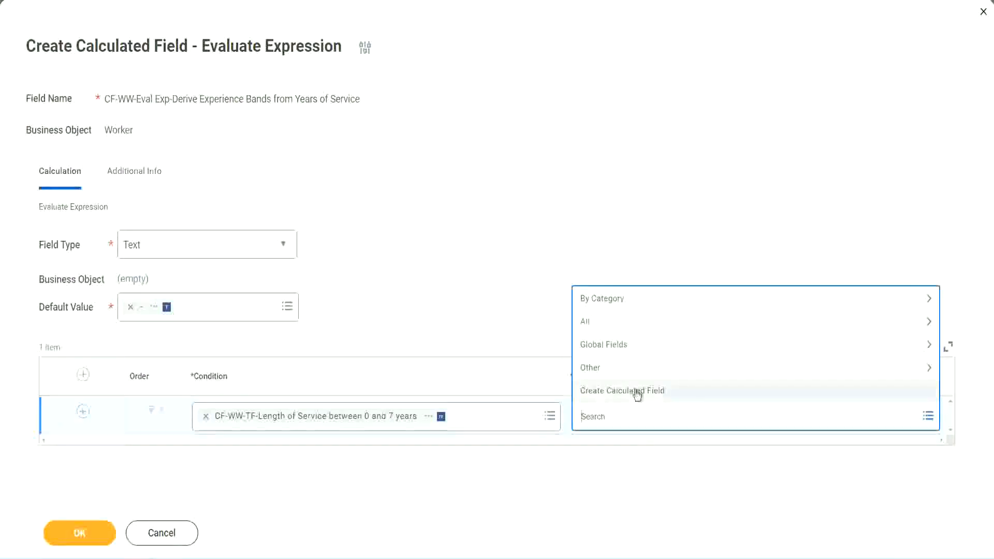
click(637, 394)
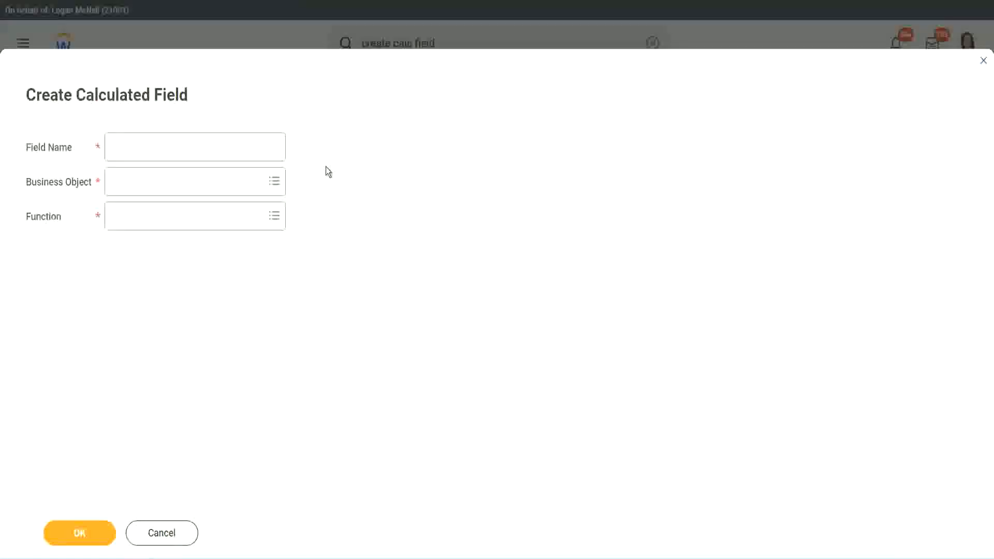
click(123, 148)
text(CF-)
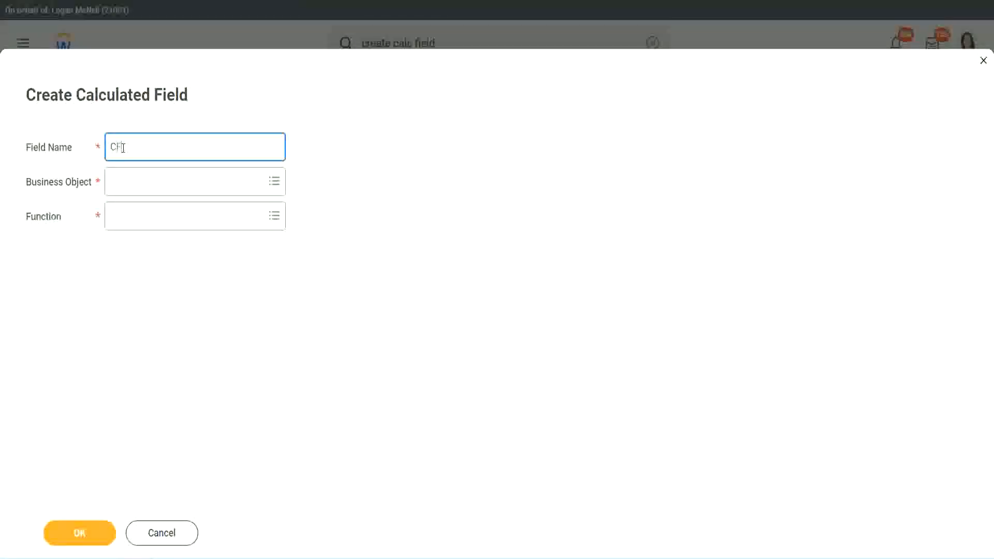
text(TC-Amateur)
click(124, 147)
text(WW)
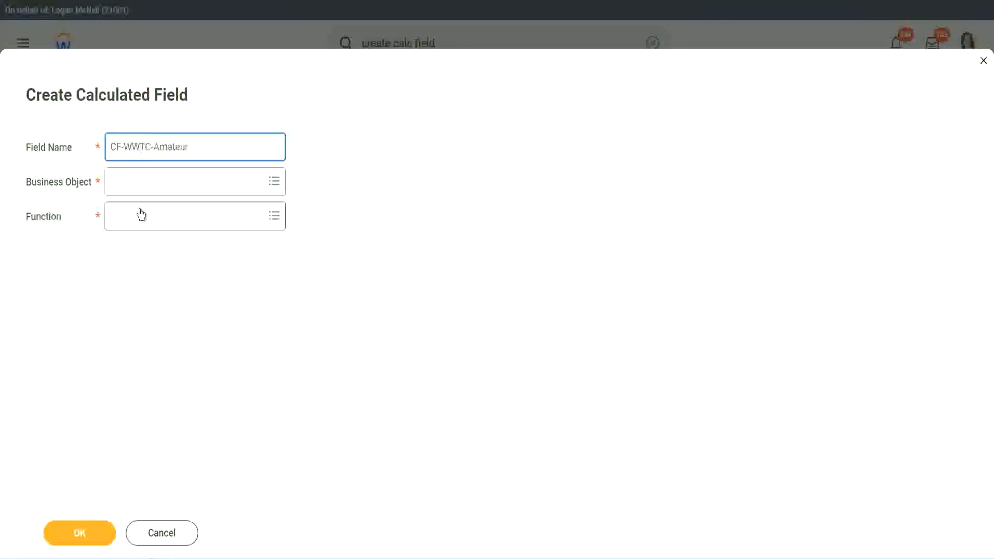
text(-)
- Set the new calculated field's business object to Global
click(141, 182)
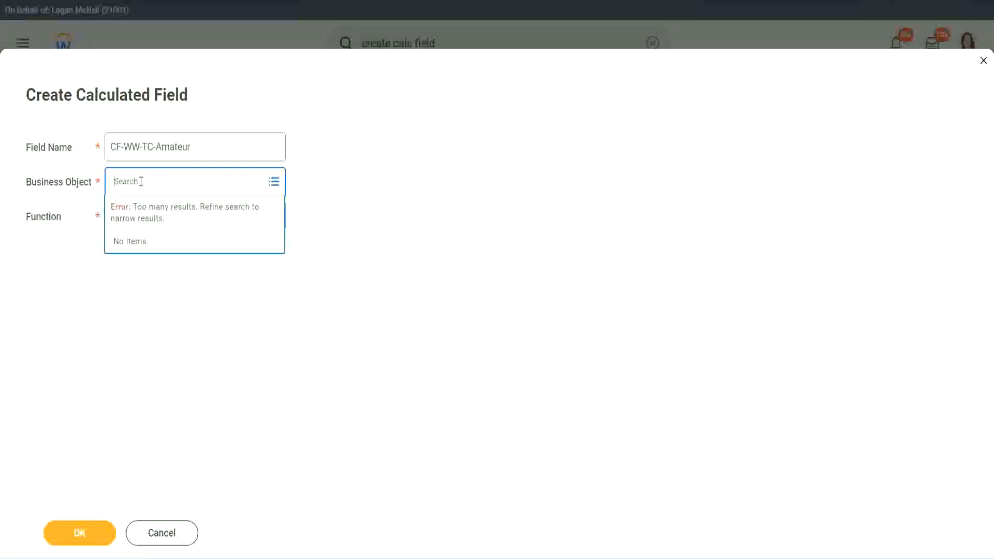
text(worker)
key(BackSpace)
key(BackSpace)
key(BackSpace)
key(BackSpace)
key(BackSpace)
key(BackSpace)
text(global)
key(Return)
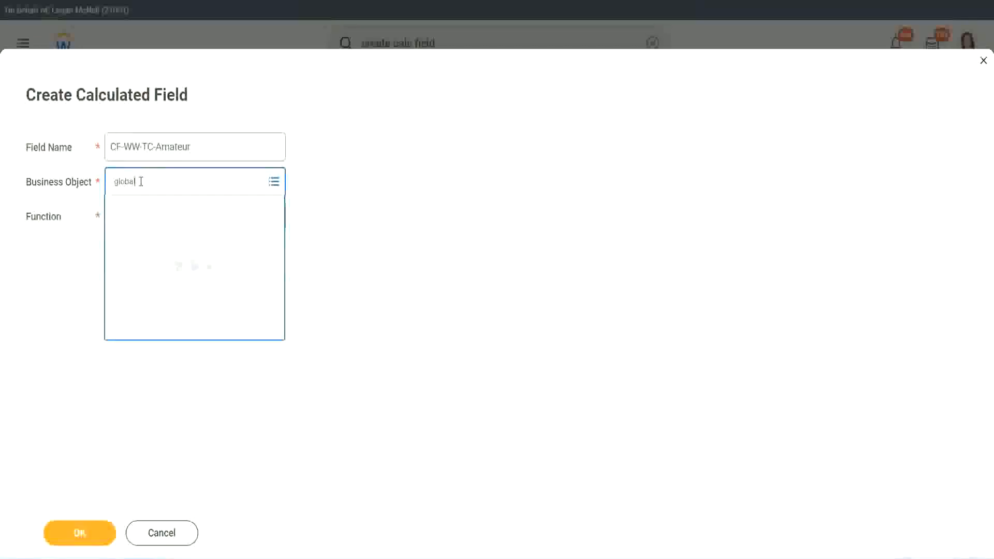
click(154, 244)
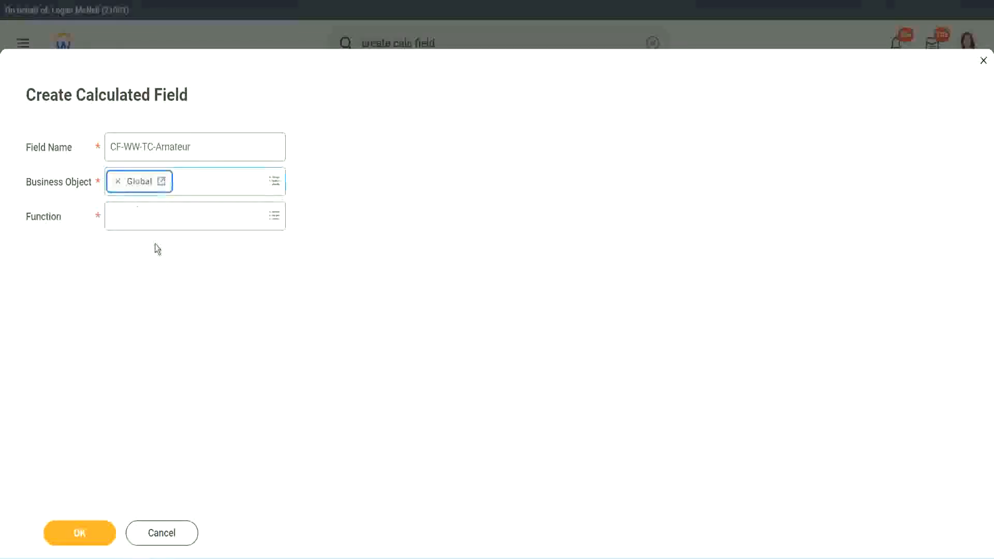
triple_click(258, 147)
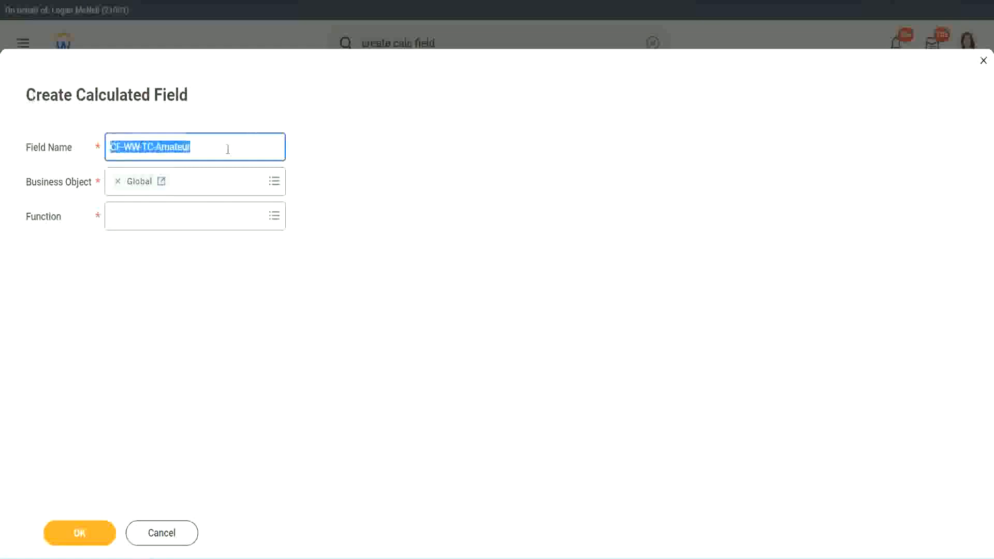
click(217, 150)
double_click(196, 147)
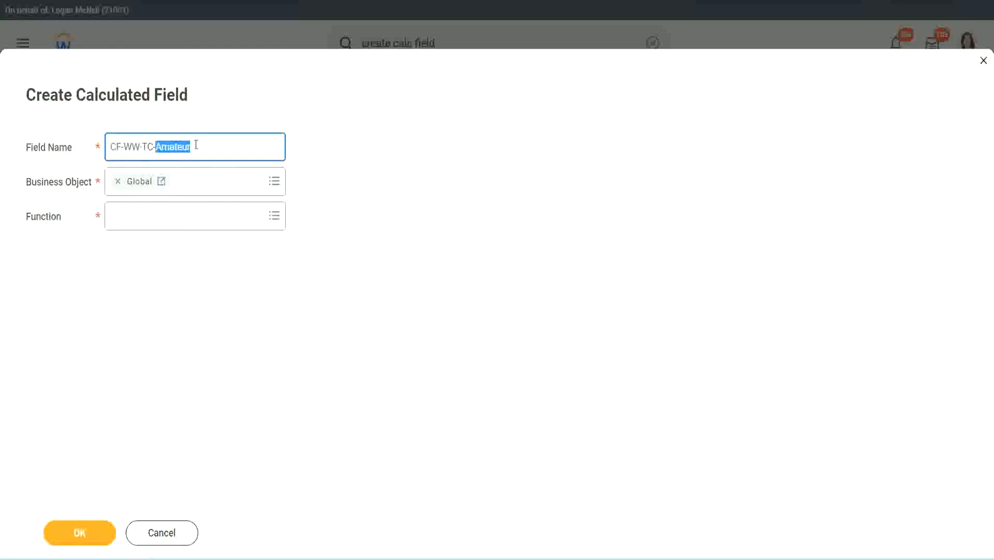
click(206, 145)
double_click(187, 148)
- Choose Text Constant as the function of the new field and continue to its definition
click(138, 216)
text(text const)
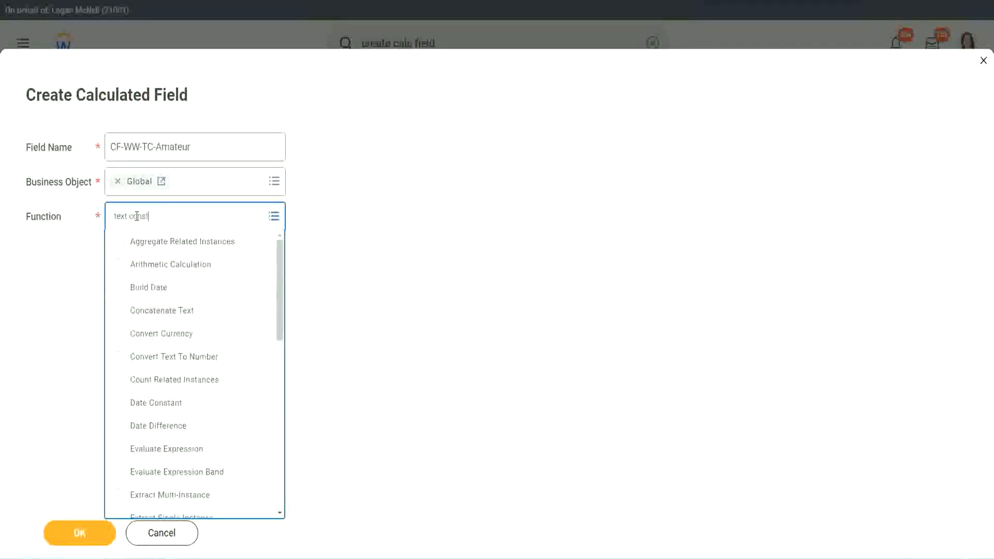
key(Return)
click(83, 542)
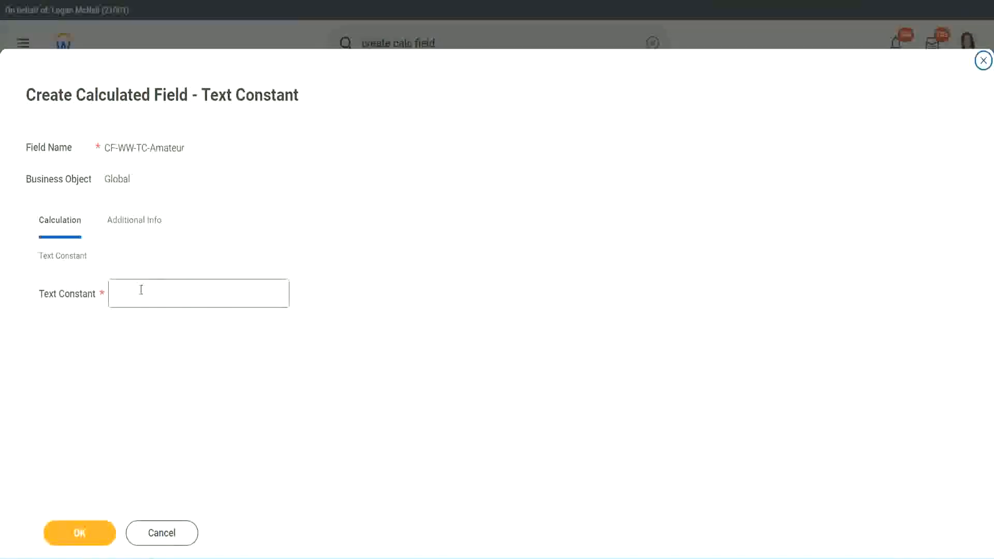
- Set the text constant to Amateur and save the calculated field as the first row's return value
click(158, 291)
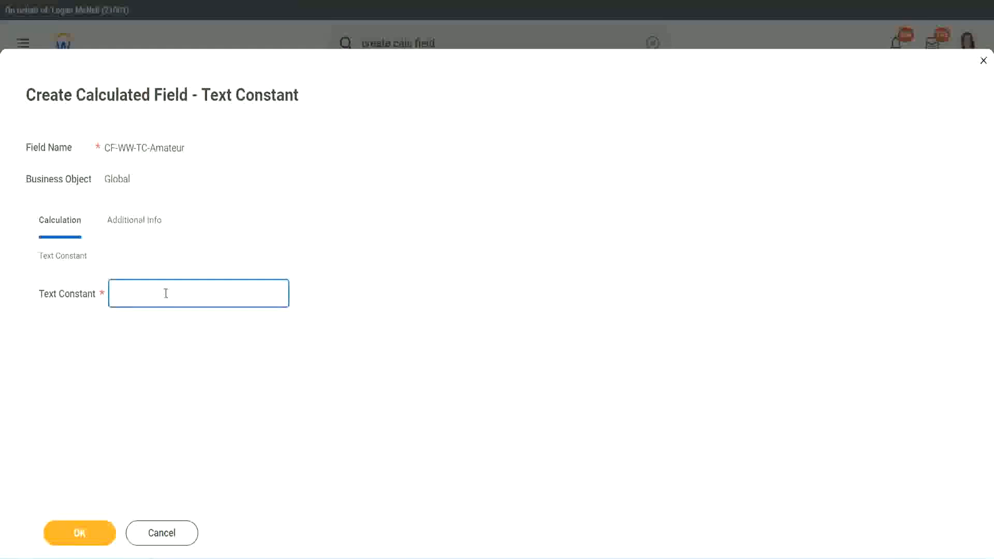
text(Amateur)
click(76, 535)
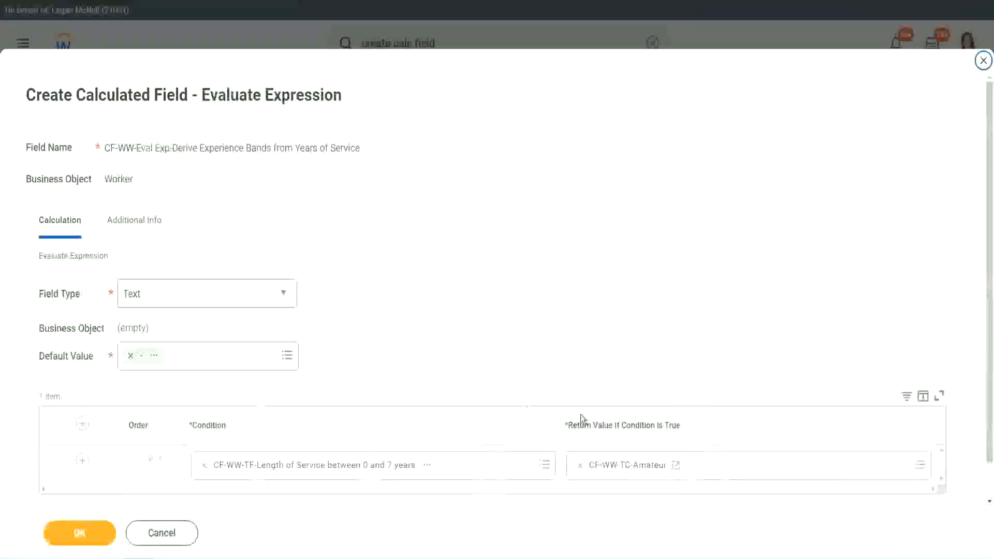
right_click(617, 469)
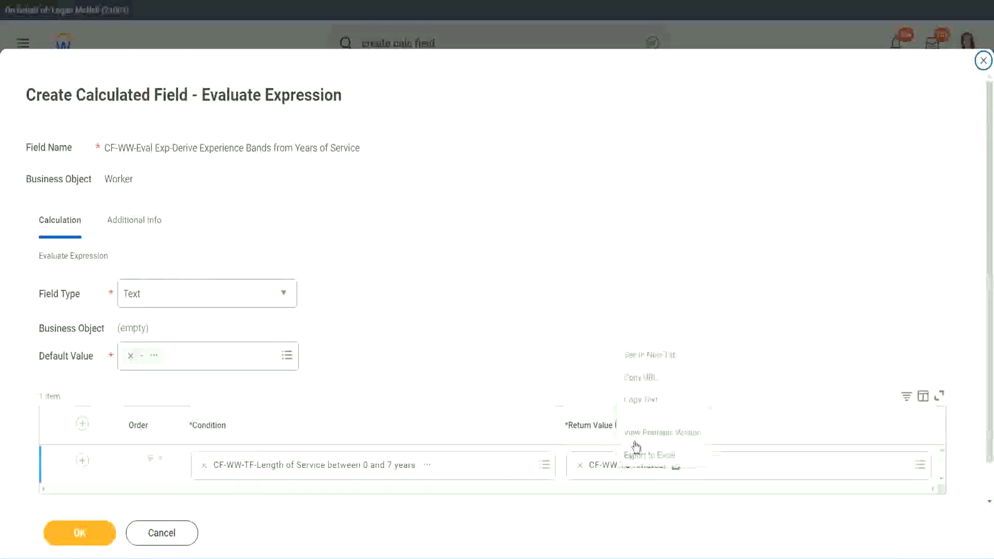
click(573, 424)
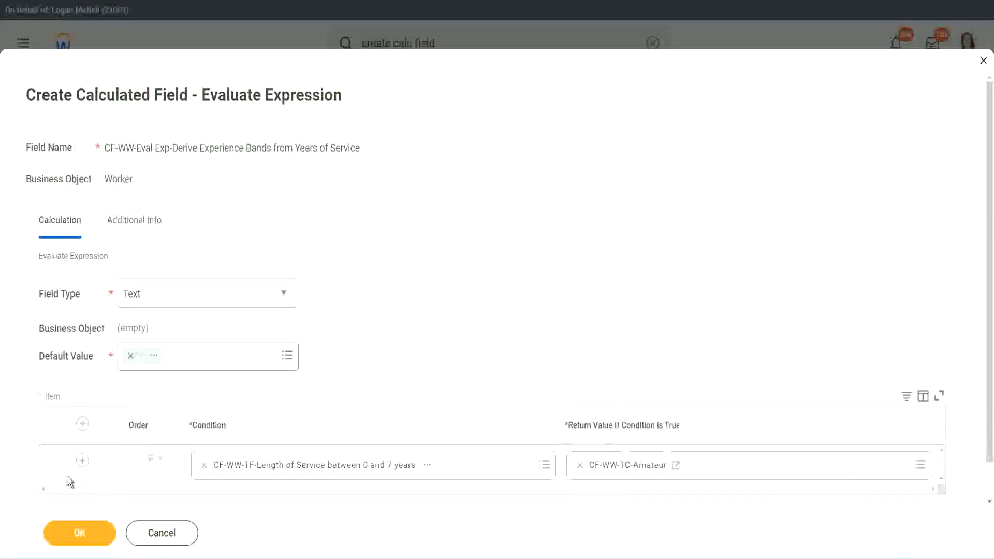
- Add three more rows to the condition table below the 0 to 7 years condition
click(82, 460)
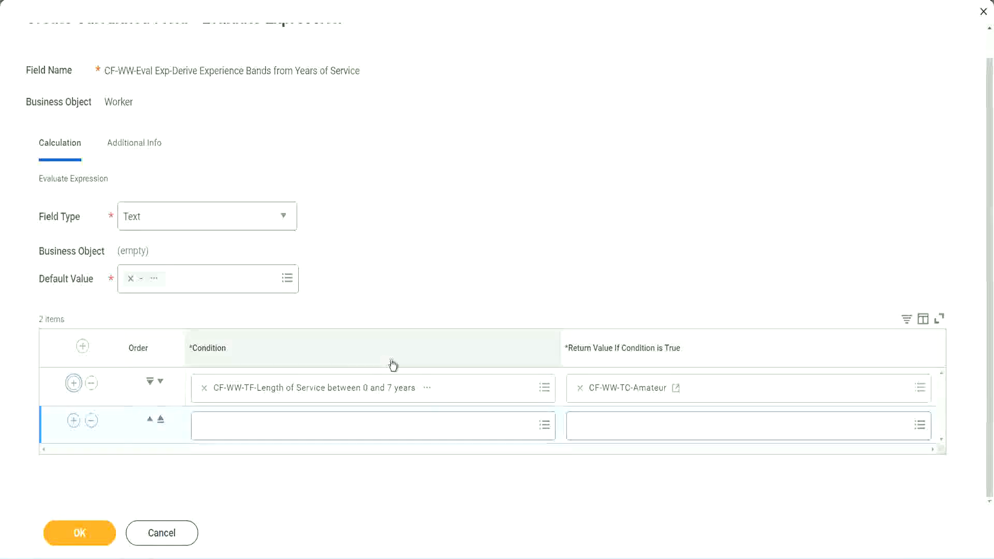
click(74, 420)
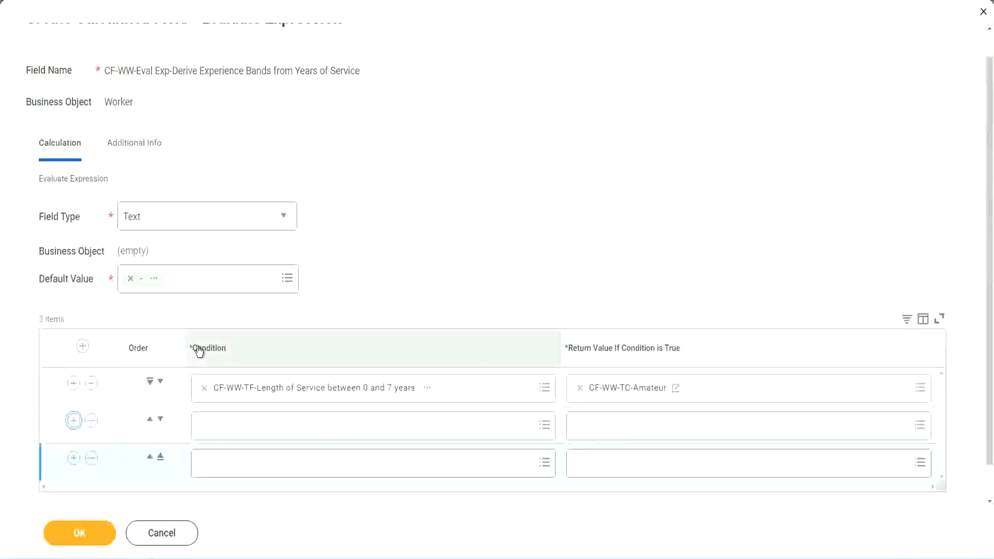
click(73, 421)
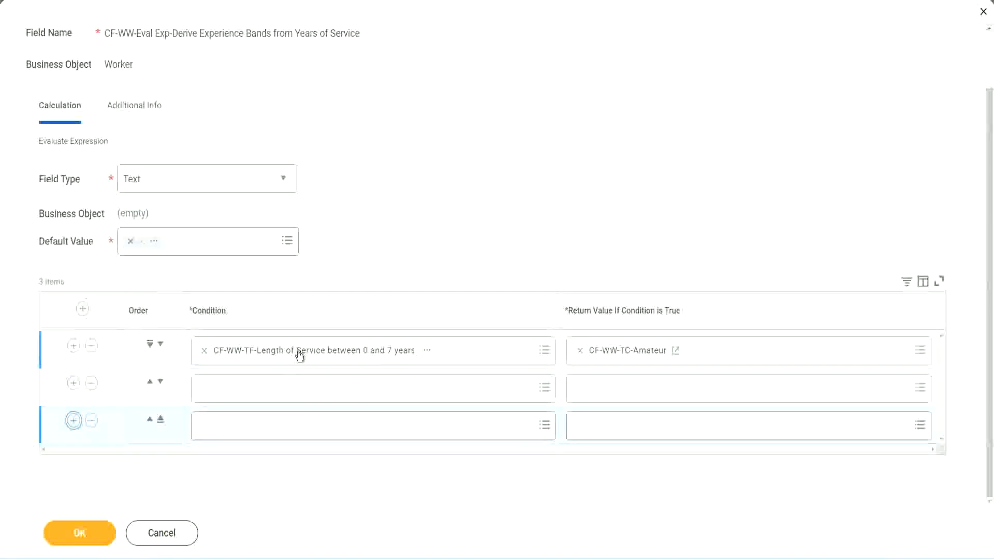
- Set the second row's condition to CF-WW-TF-Length of Service between 8 and 15 years
click(245, 393)
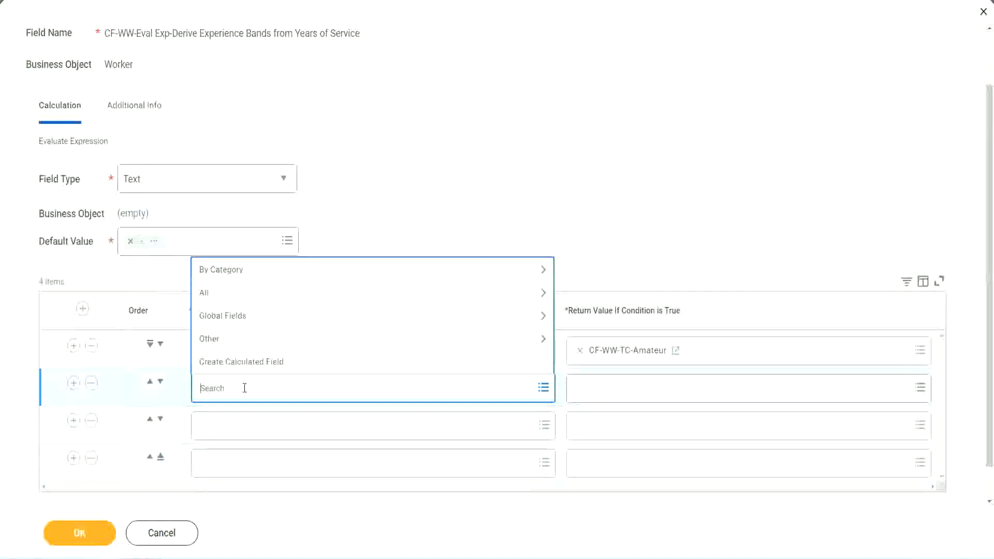
text(cf-ww)
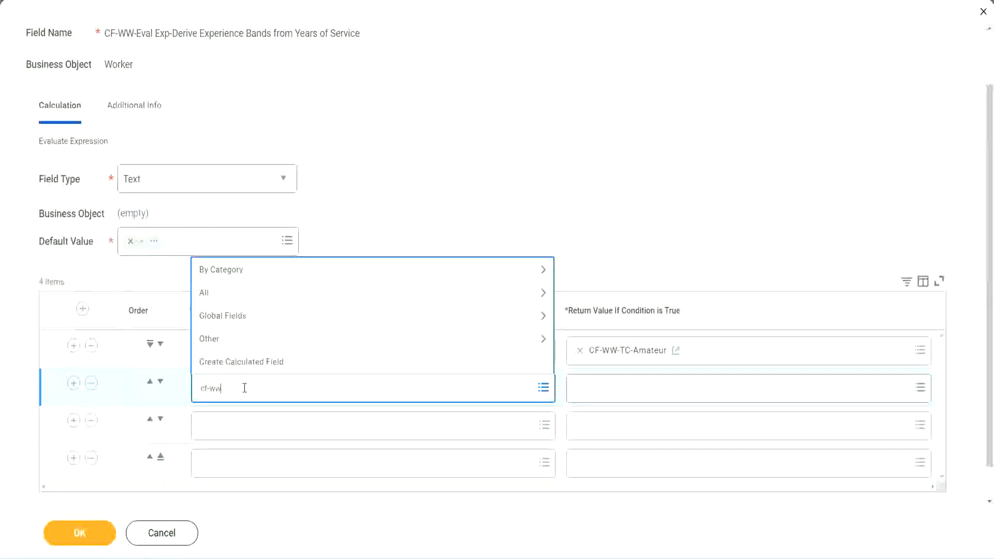
text(-tt)
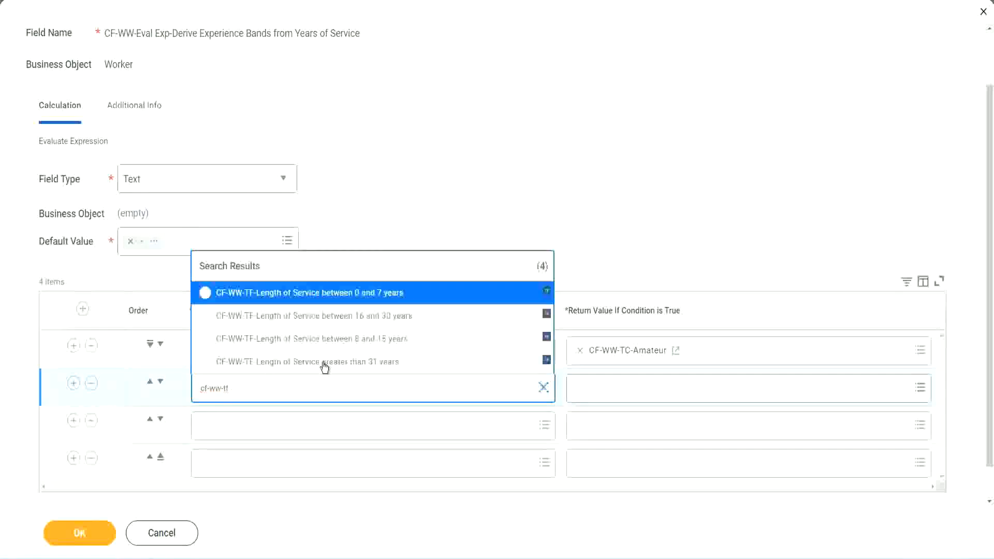
click(383, 341)
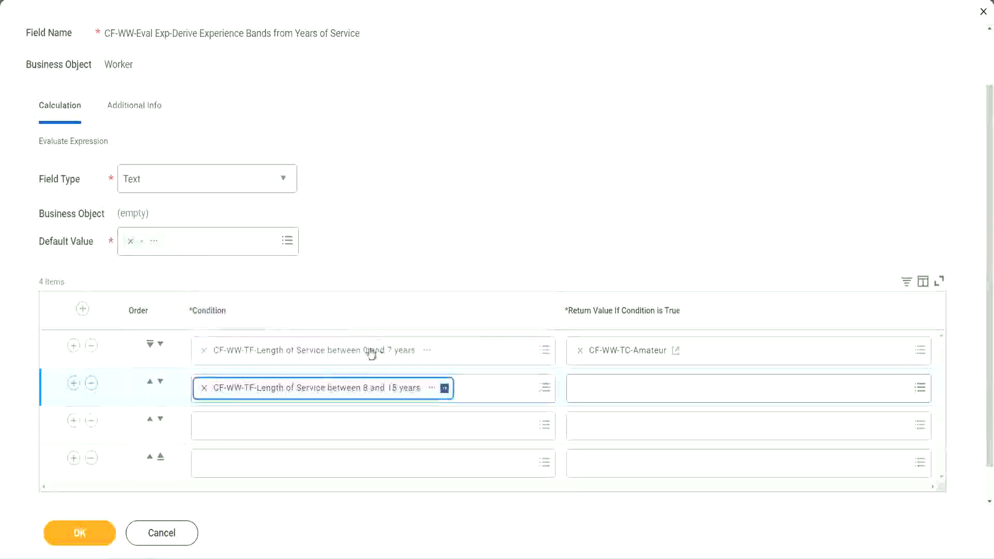
- Set the third row's condition to CF-WW-TF-Length of Service between 16 and 30 years
click(251, 426)
text(cf)
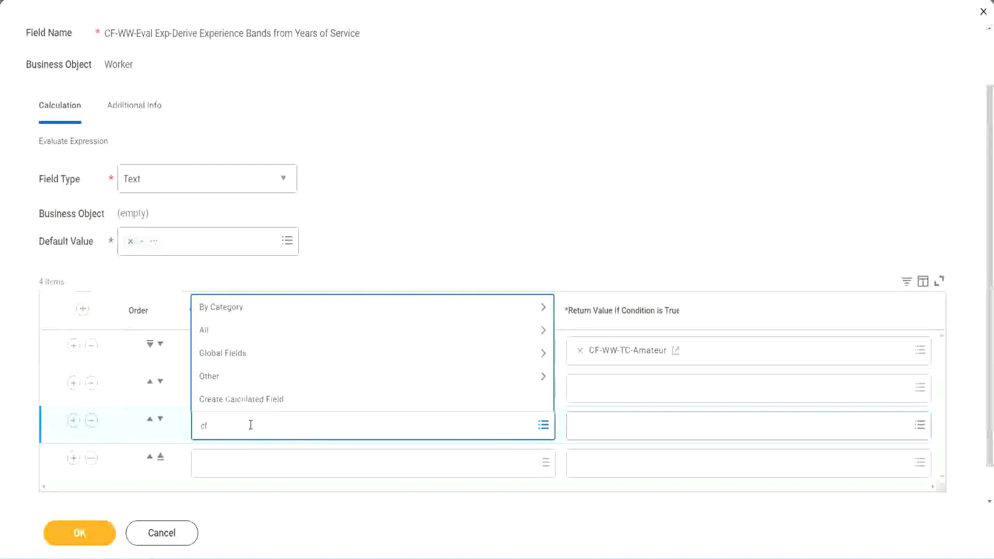
text(-ww-tc)
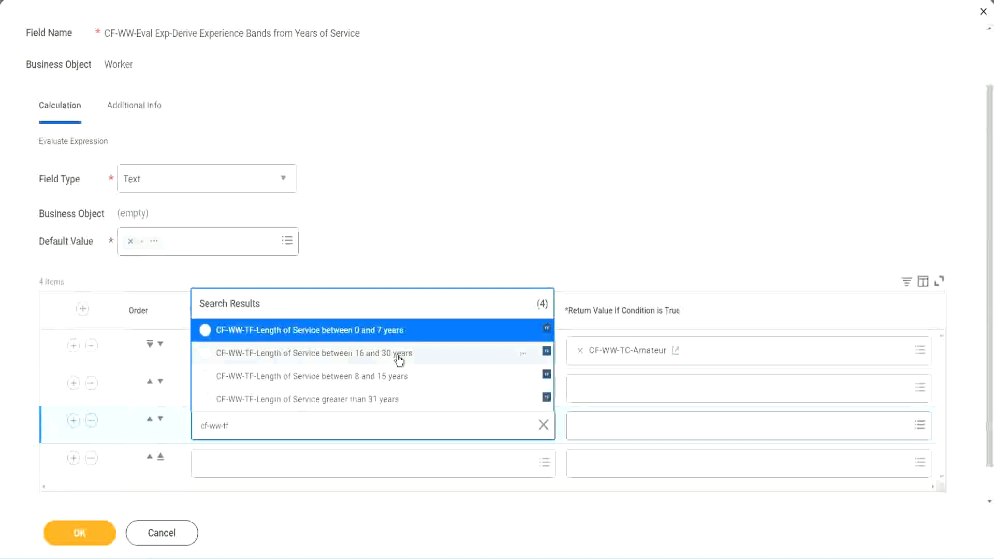
click(399, 358)
- Set the fourth row's condition to CF-WW-TF-Length of Service greater than 31 years
click(235, 464)
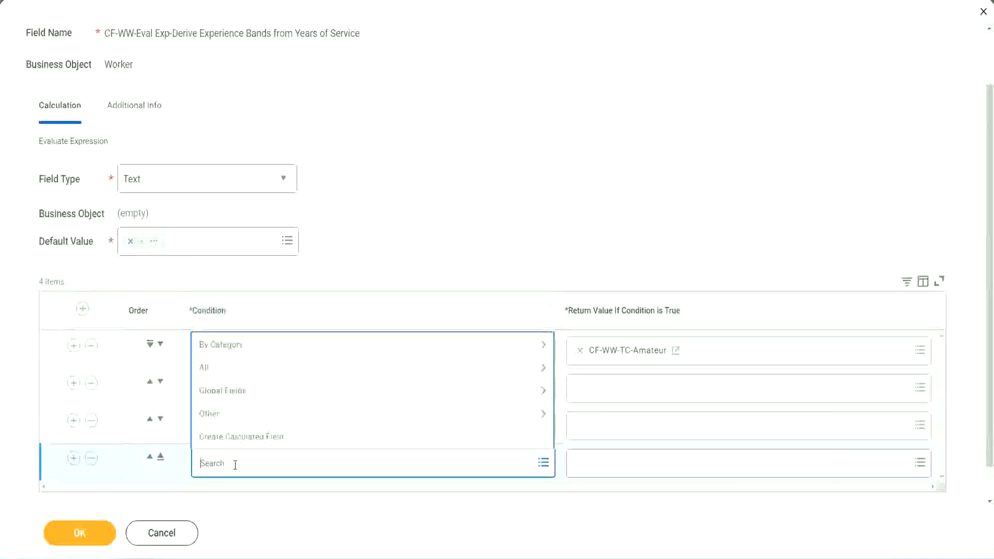
text(cf-ww)
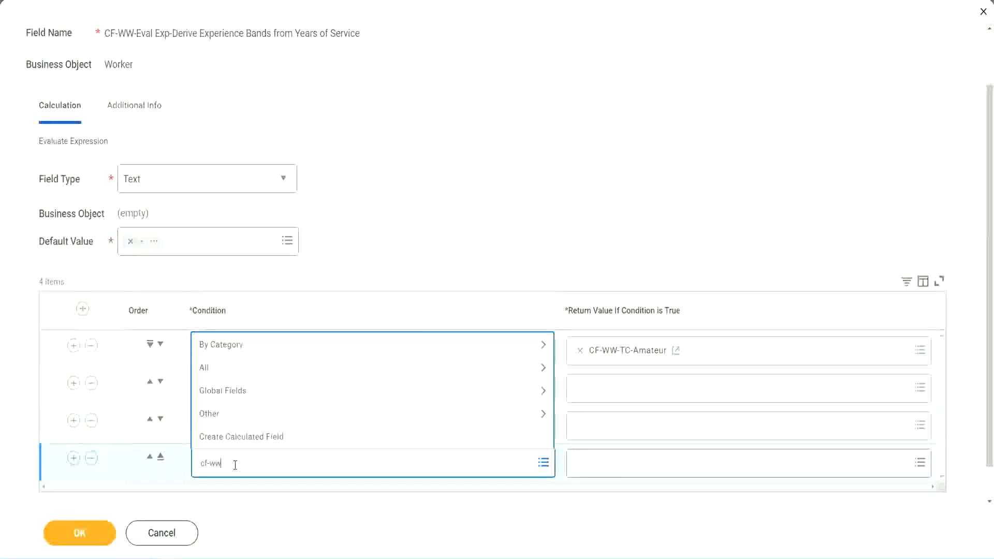
text( tf 31)
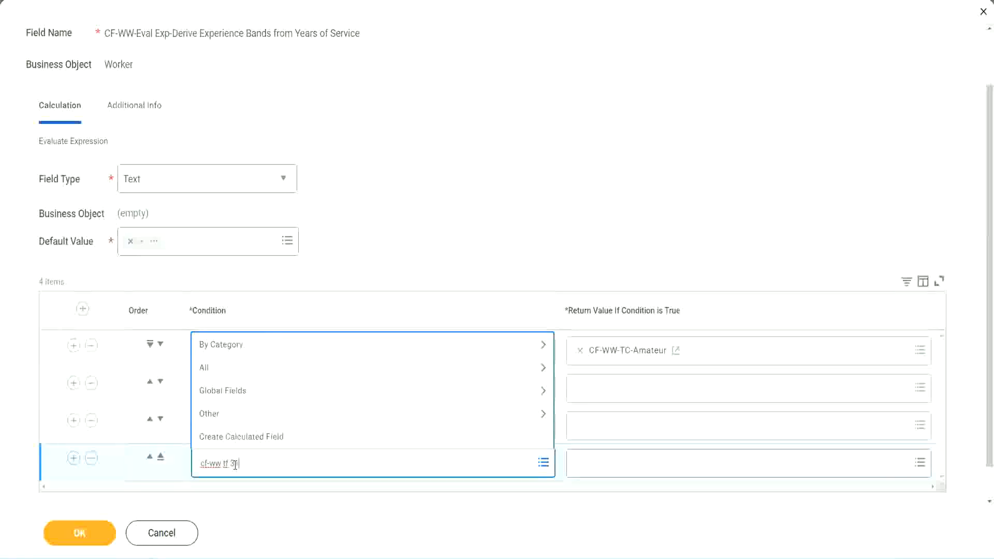
key(Return)
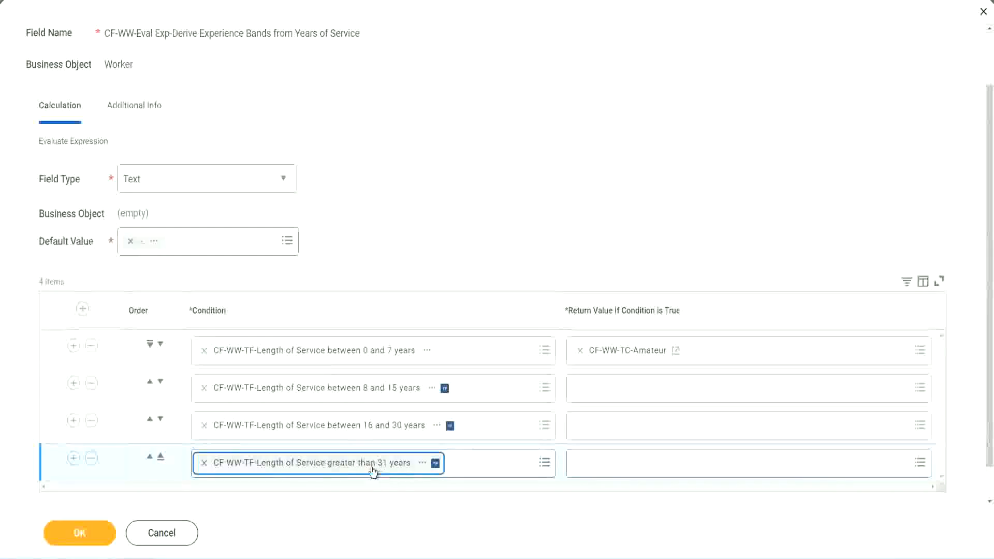
click(446, 213)
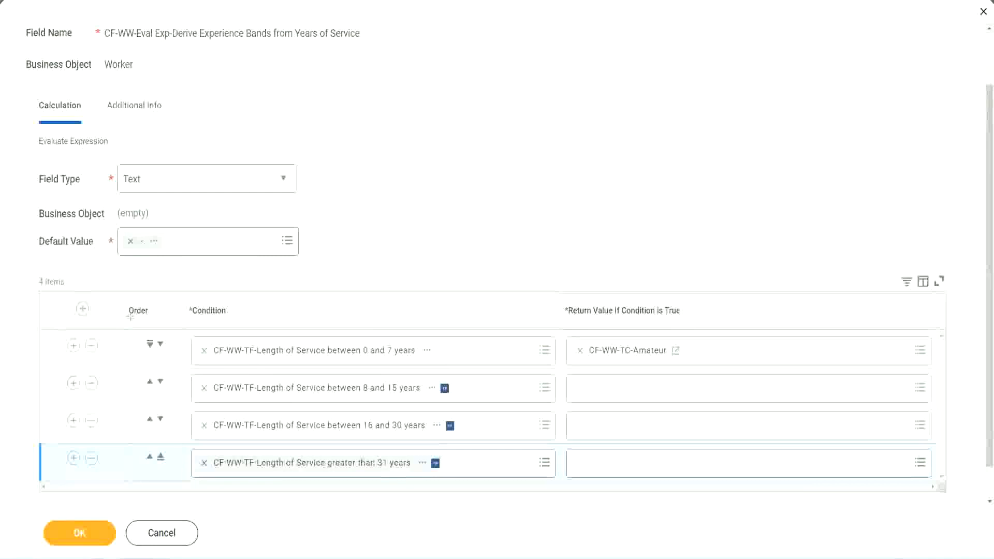
- Try reordering the 8 to 15 years condition above and below the 0 to 7 years condition
drag(112, 303, 110, 410)
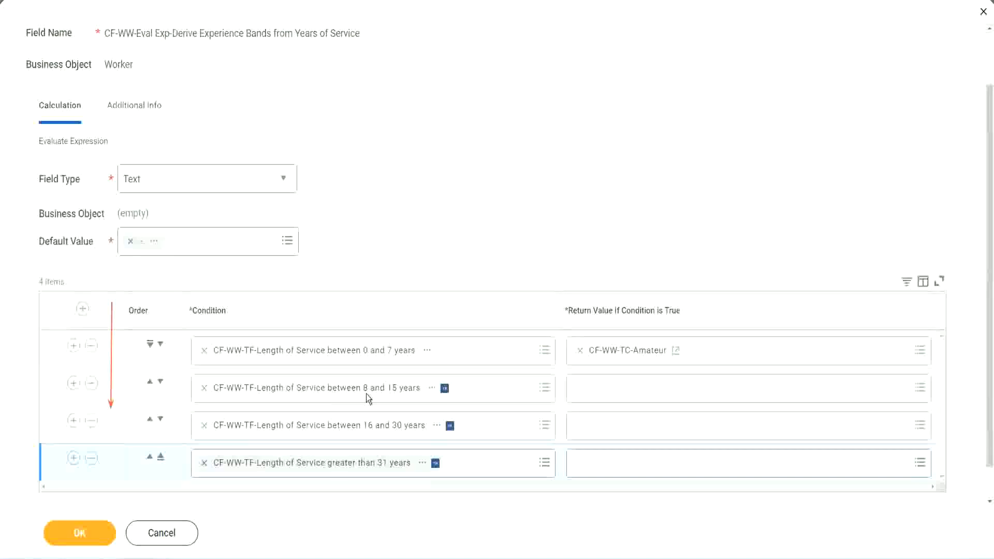
click(150, 383)
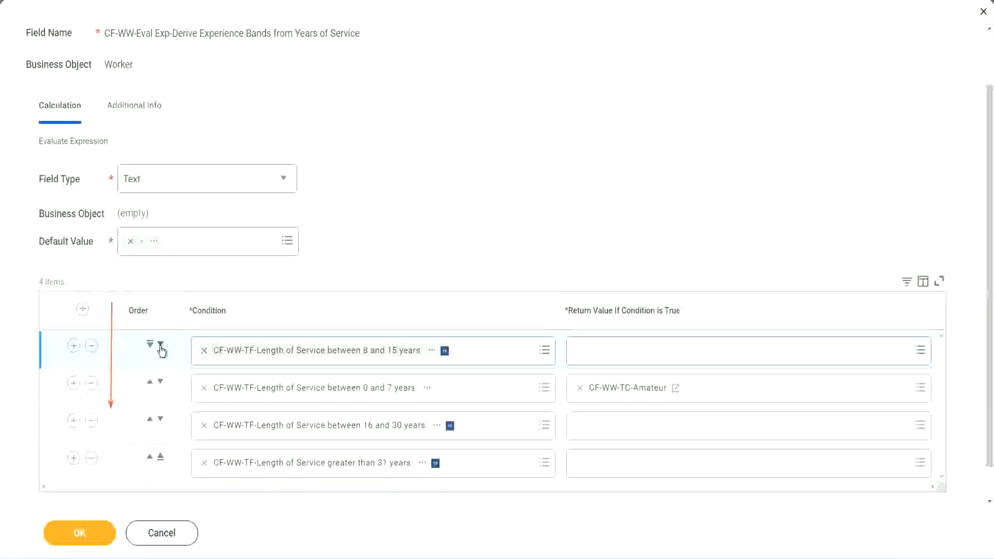
click(161, 344)
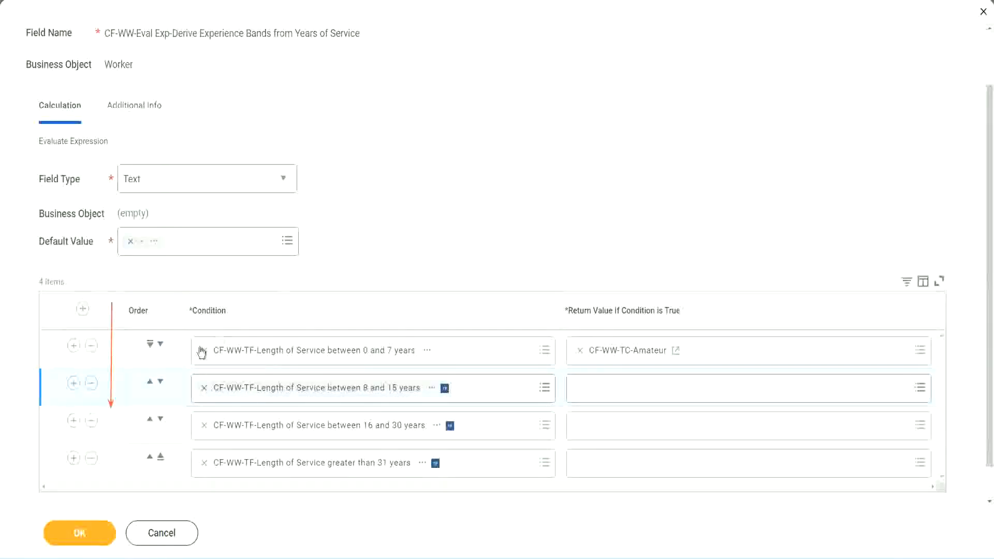
click(150, 383)
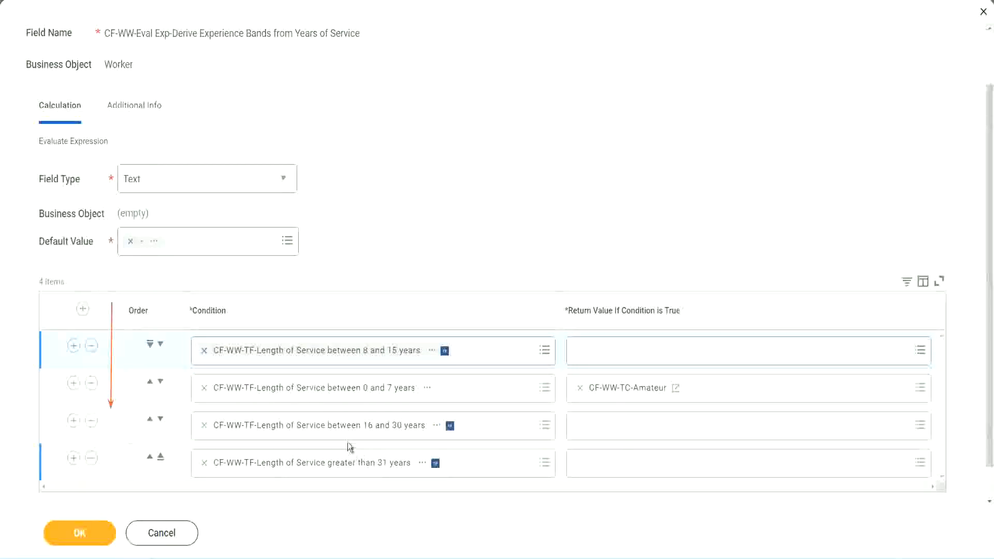
- Copy the name CF-WW-TC-Amateur and move the 8 to 15 years condition back below the 0 to 7 years row
right_click(629, 396)
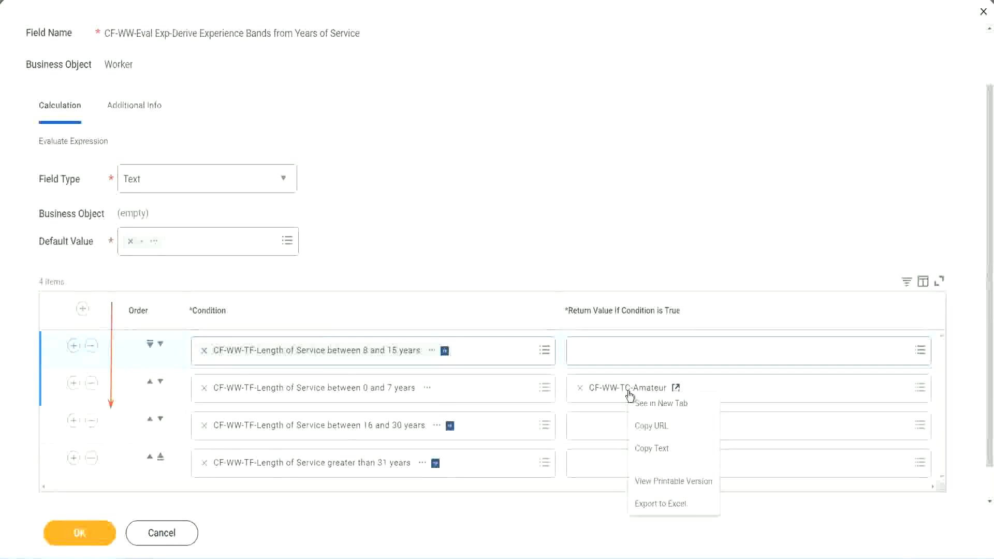
click(653, 448)
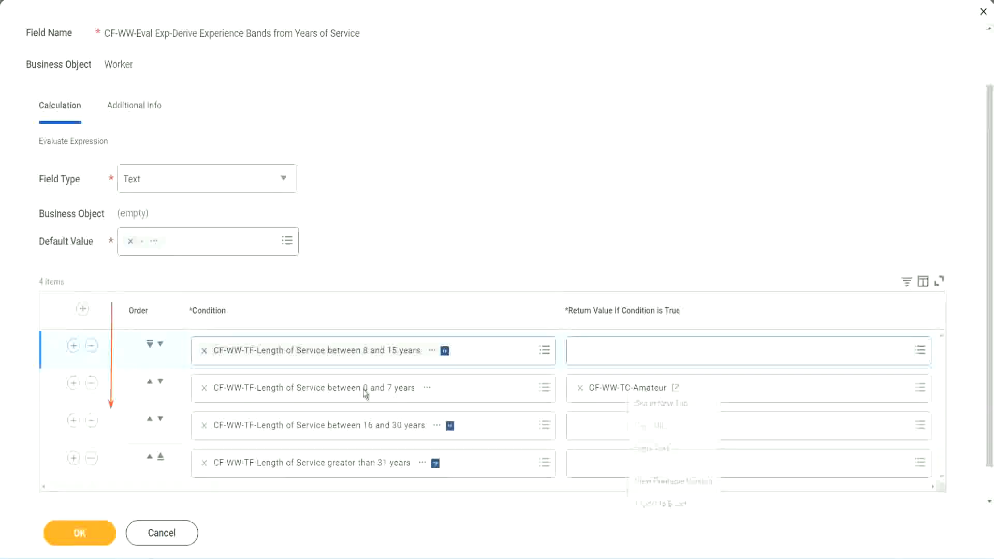
click(161, 345)
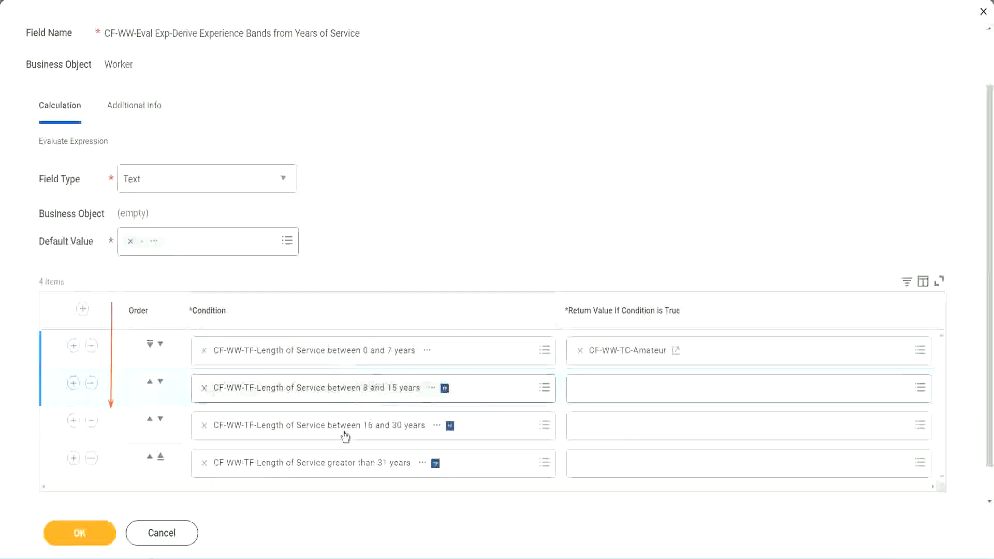
- Create a calculated field for the second row's return value named CF-WW-TC-Experienced, with business object Global and function Text Constant
click(576, 383)
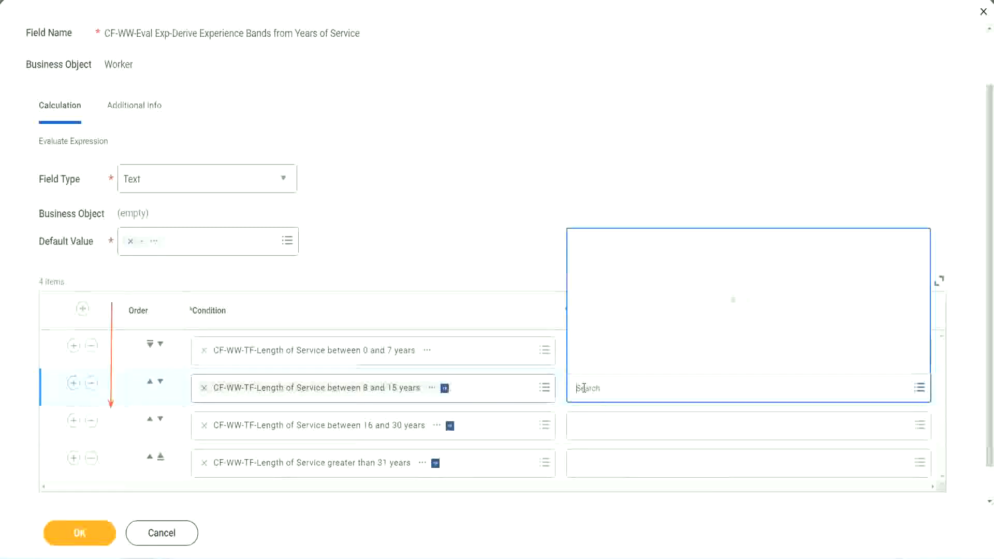
click(616, 363)
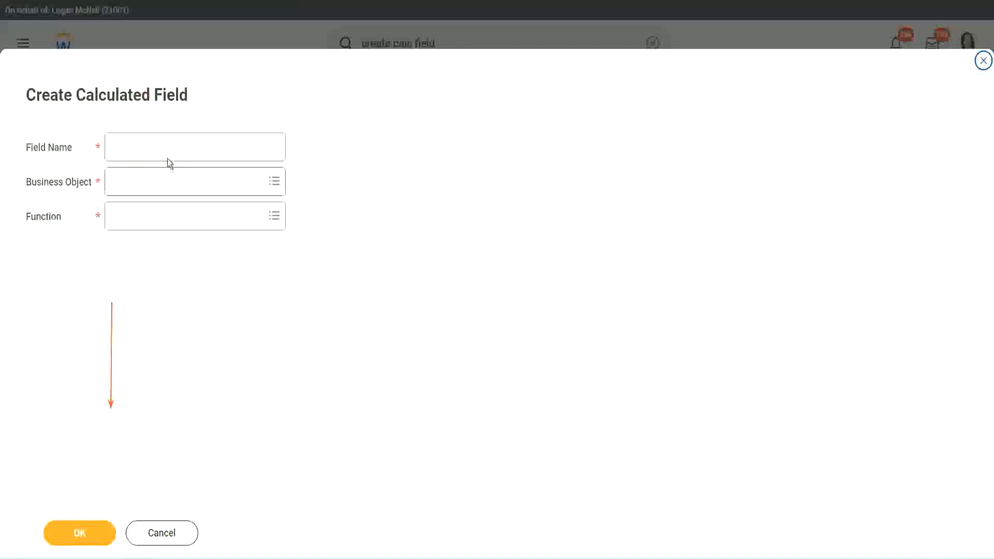
click(159, 147)
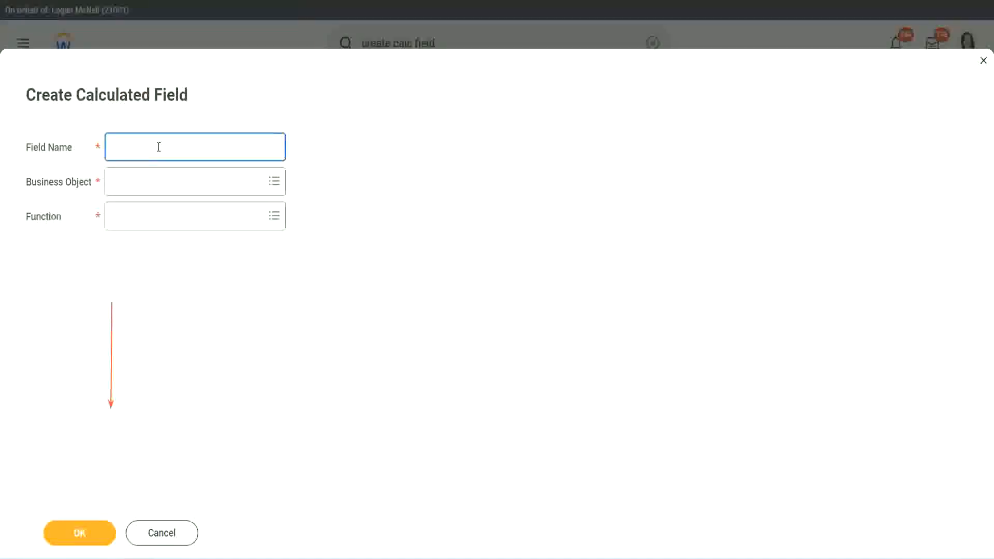
key(ctrl+v)
double_click(170, 147)
text(Ex)
text(per)
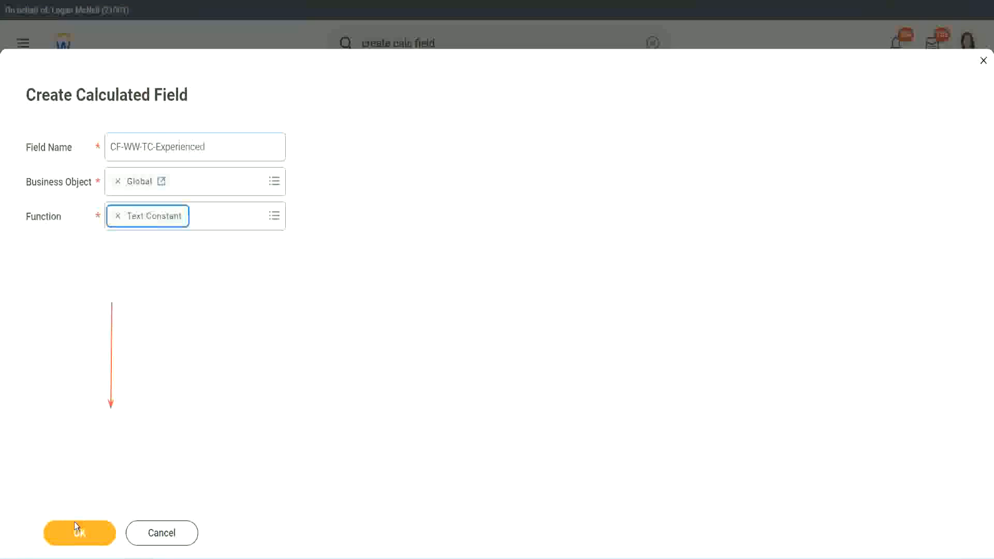
click(75, 524)
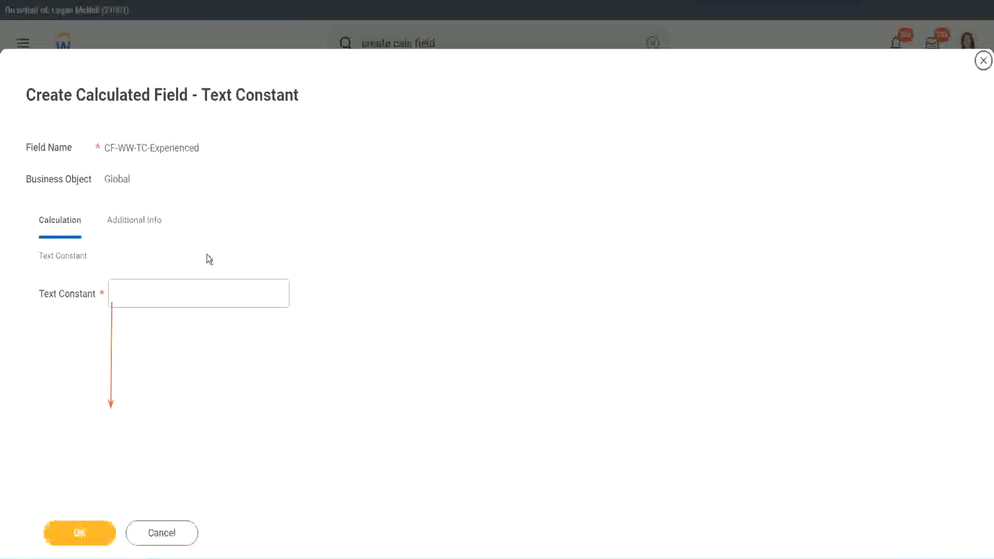
- Set the text constant to Experienced and save the field as the second row's return value
click(154, 293)
text(Ex)
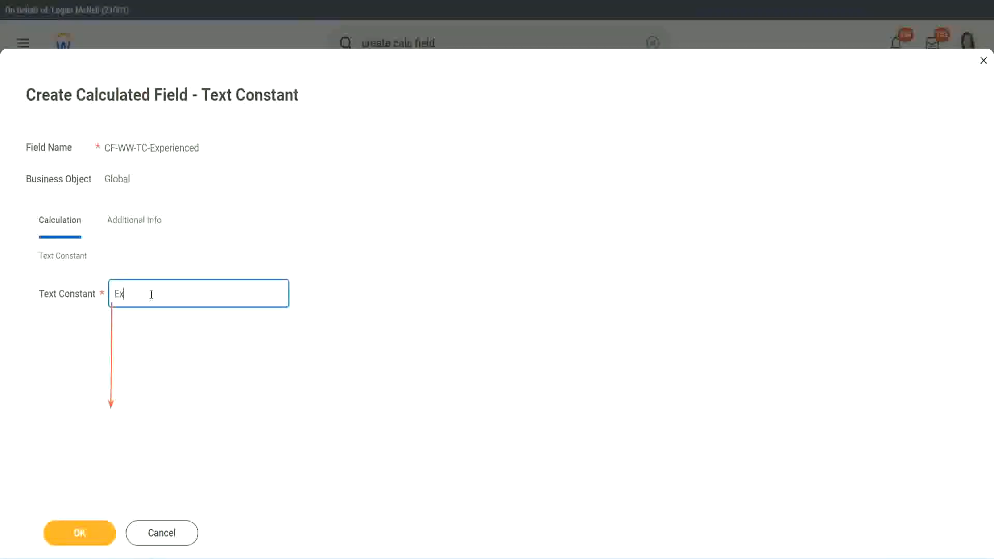
text(perienced)
click(82, 530)
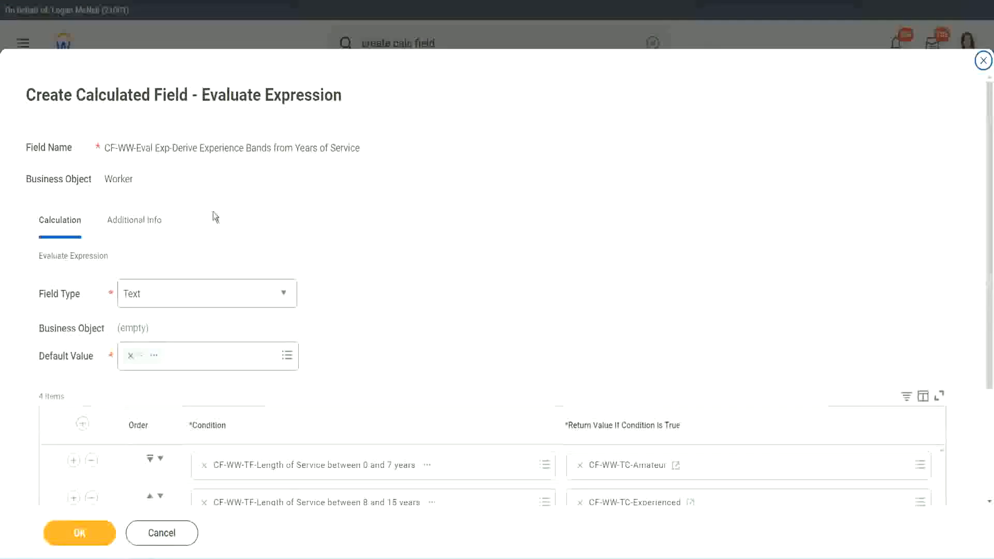
- Start a new calculated field for the third row's return value and paste CF-WW-TC-Amateur as its name
scroll(458, 269, down, 3)
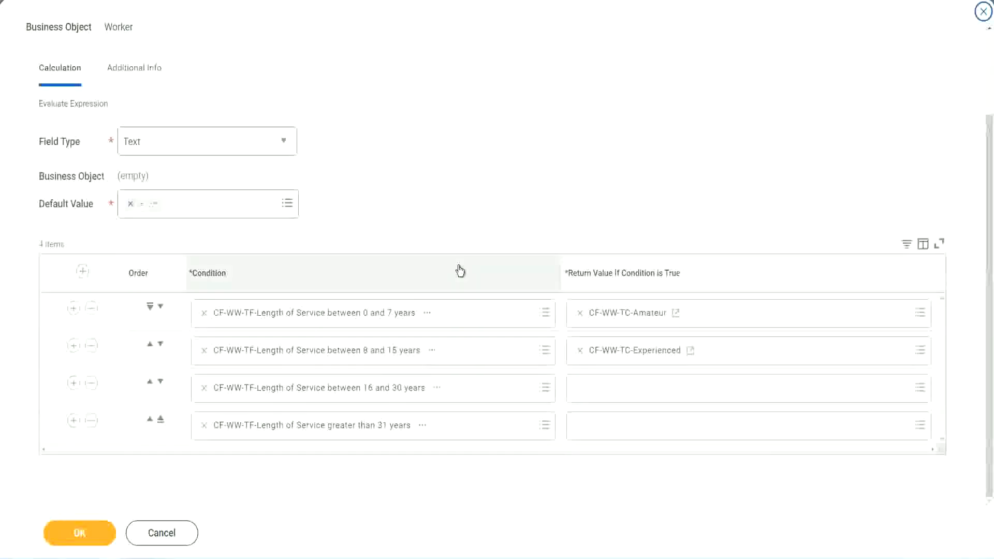
click(620, 394)
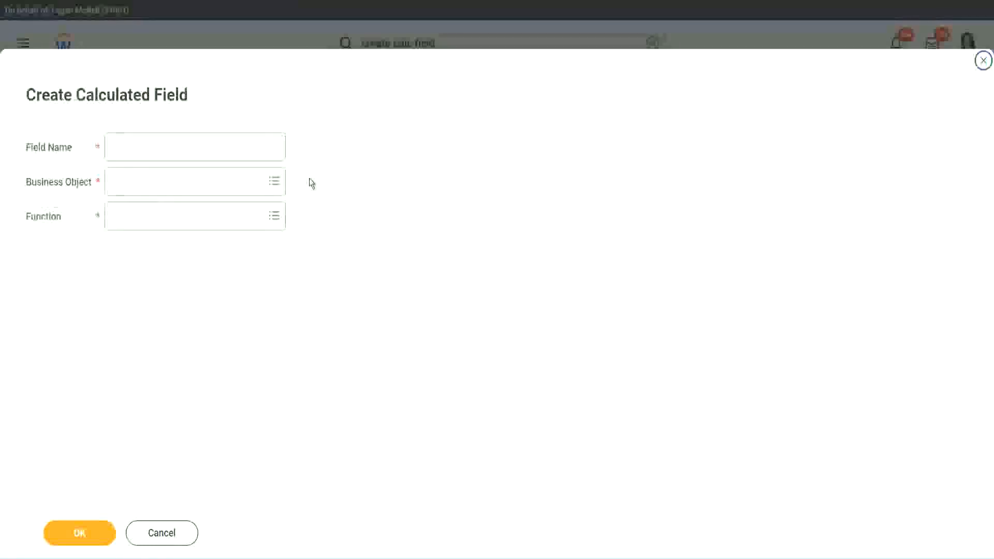
click(210, 147)
key(ctrl+v)
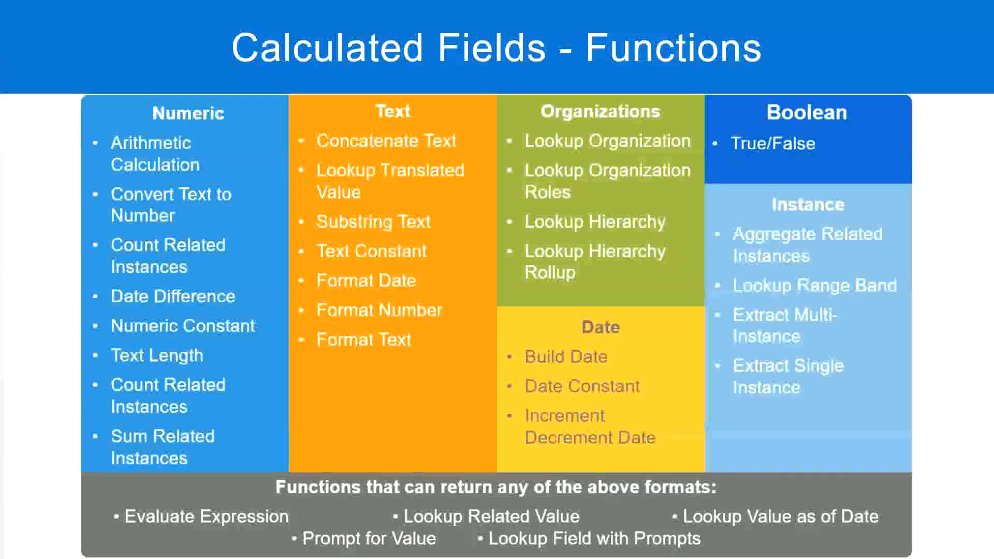
key(alt+Tab)
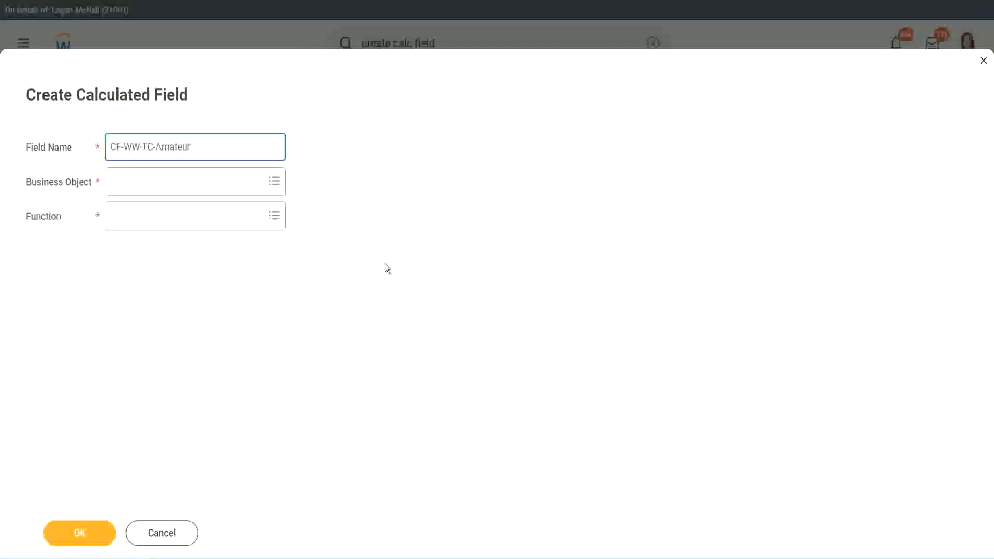
- Set the new field's business object to Global and change its name to CF-WW-TC-Senior
click(113, 182)
text(global)
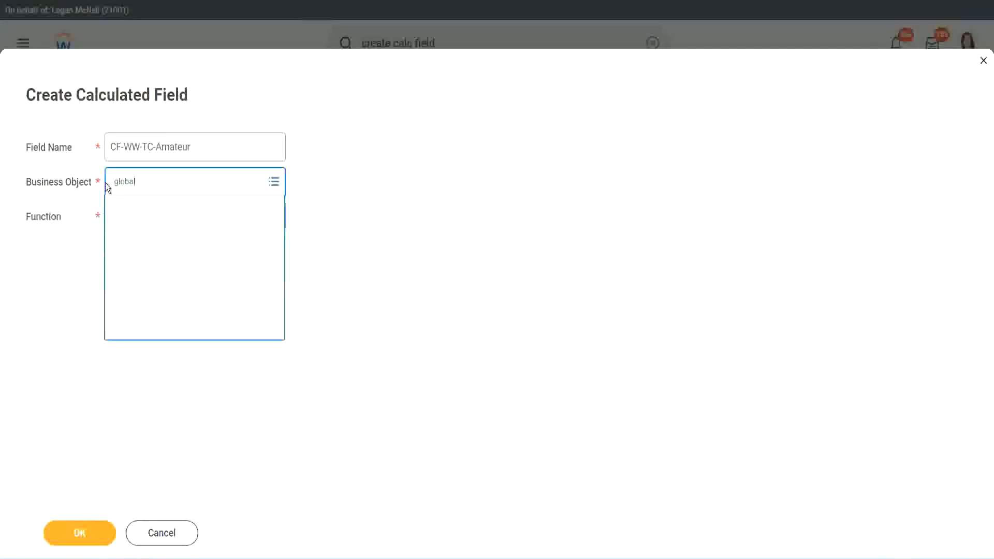
key(Return)
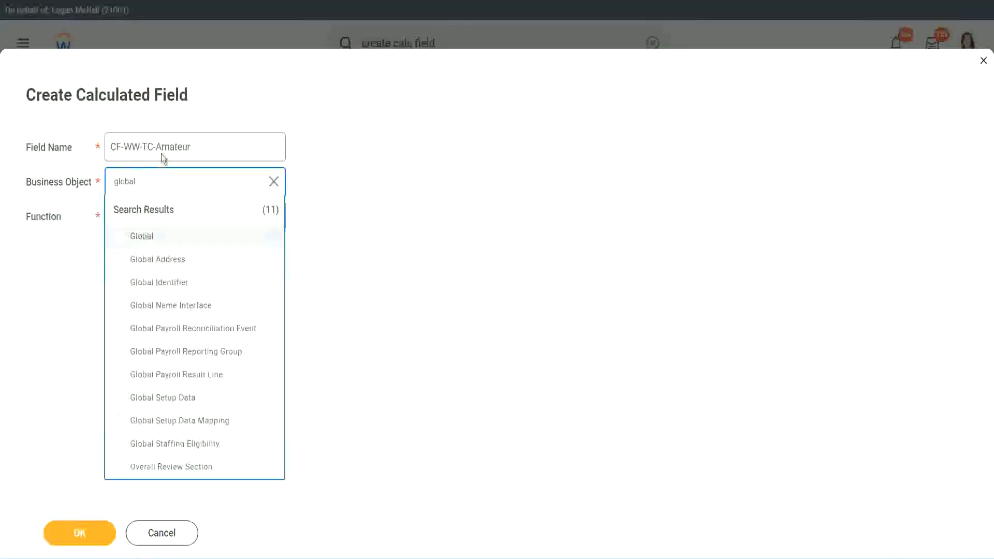
key(Return)
double_click(170, 147)
text(S)
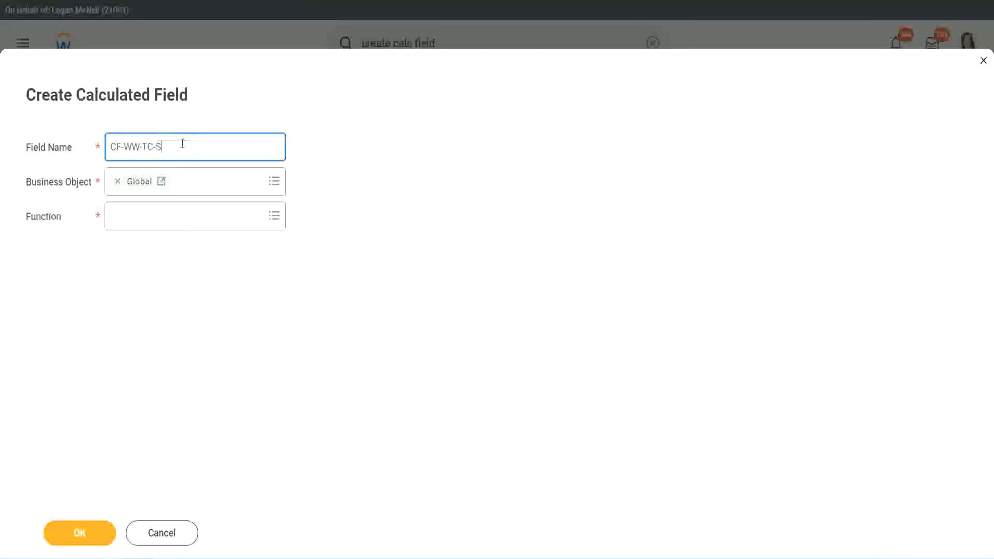
text(enior)
- Make the field a Text Constant with the value Senior and save it as the third row's return value
click(159, 225)
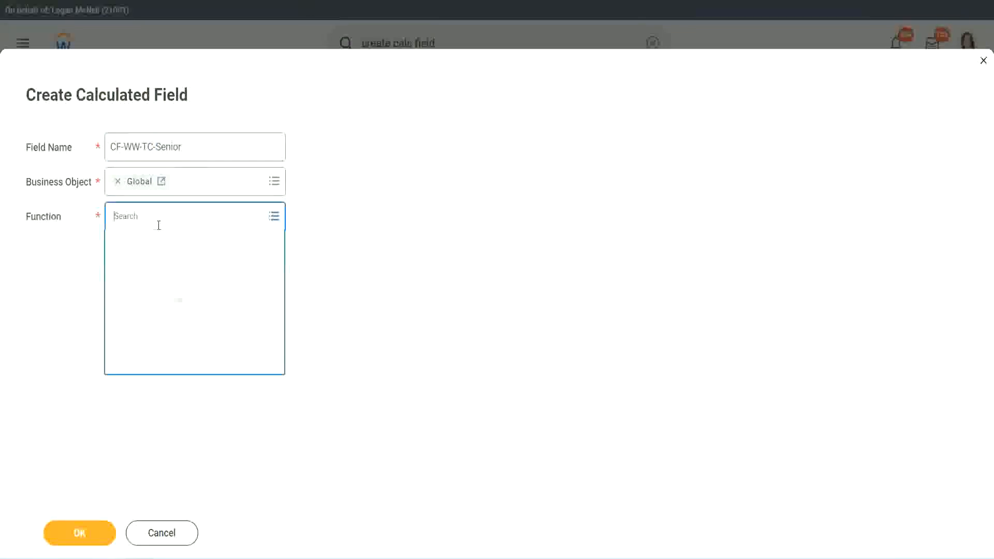
text(tc)
key(Return)
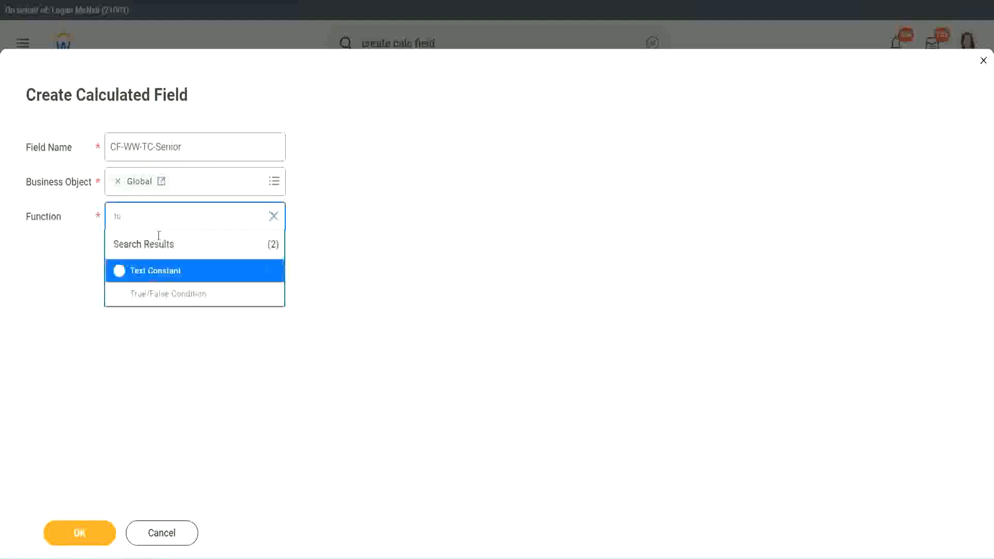
click(154, 270)
click(89, 538)
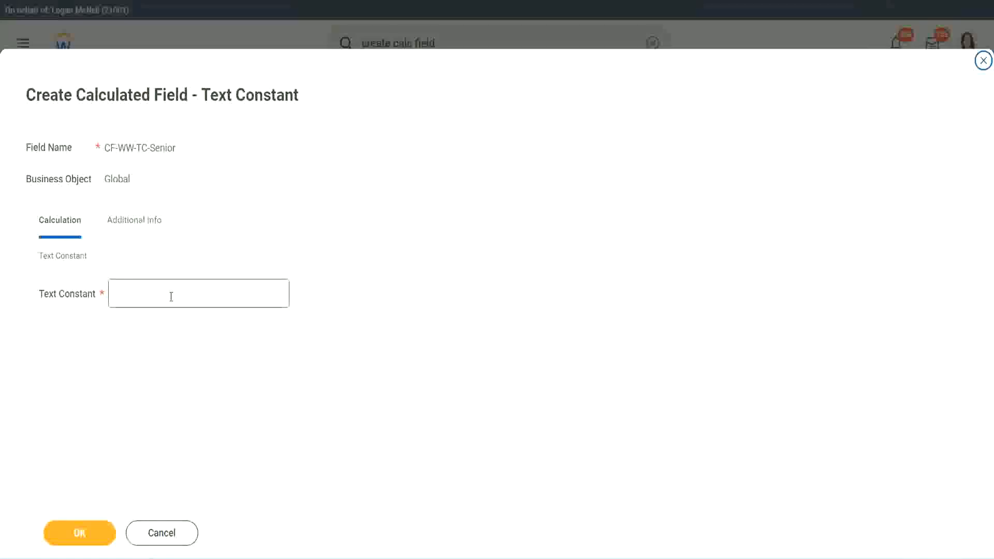
click(167, 290)
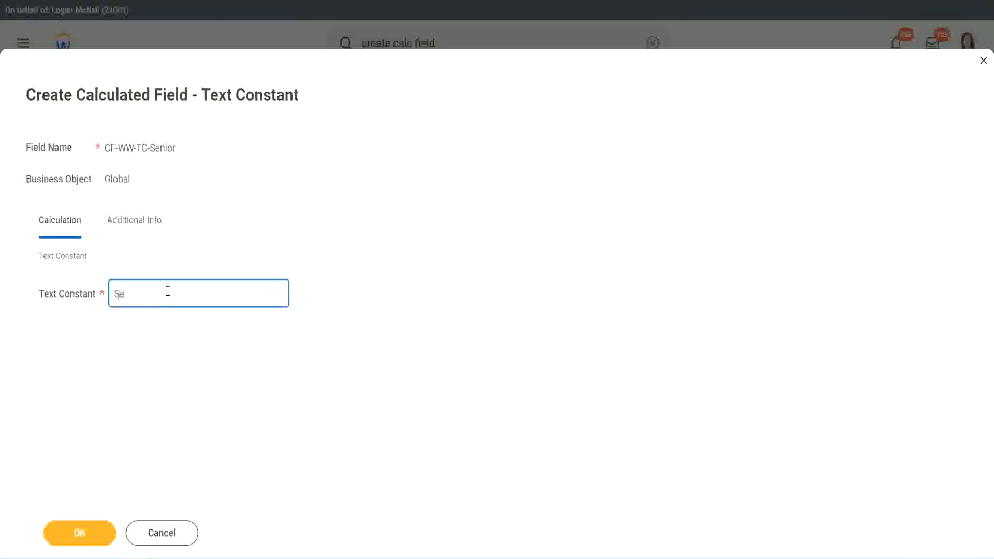
click(98, 524)
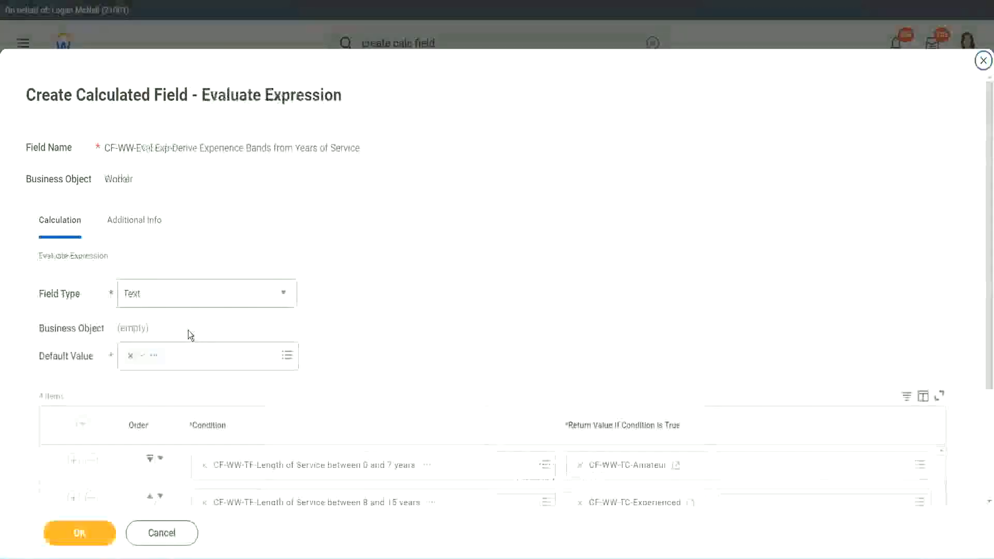
- Start a new calculated field for the fourth row's return value, reusing the third row's copied name changed to CF-WW-TC-Legend
scroll(719, 371, down, 3)
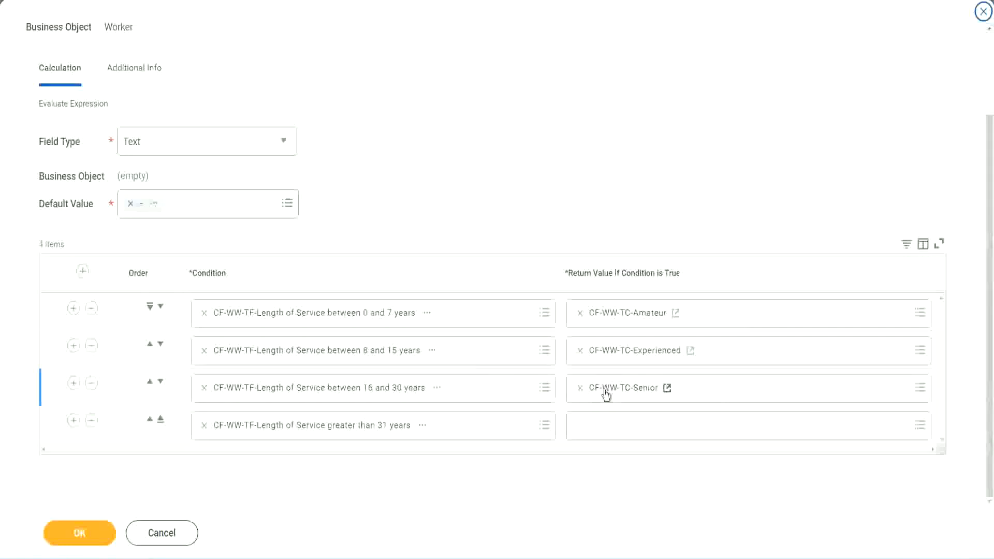
right_click(605, 390)
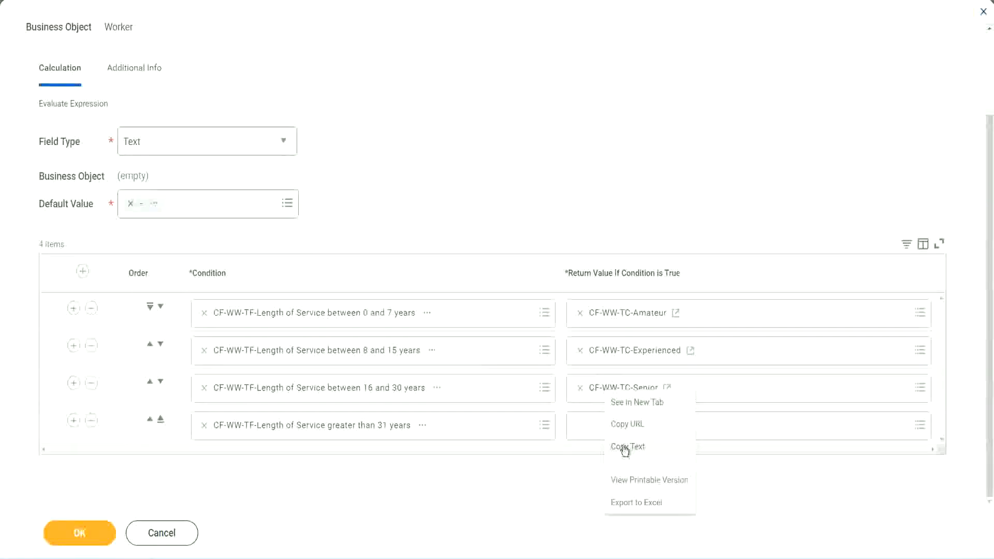
click(624, 444)
click(604, 428)
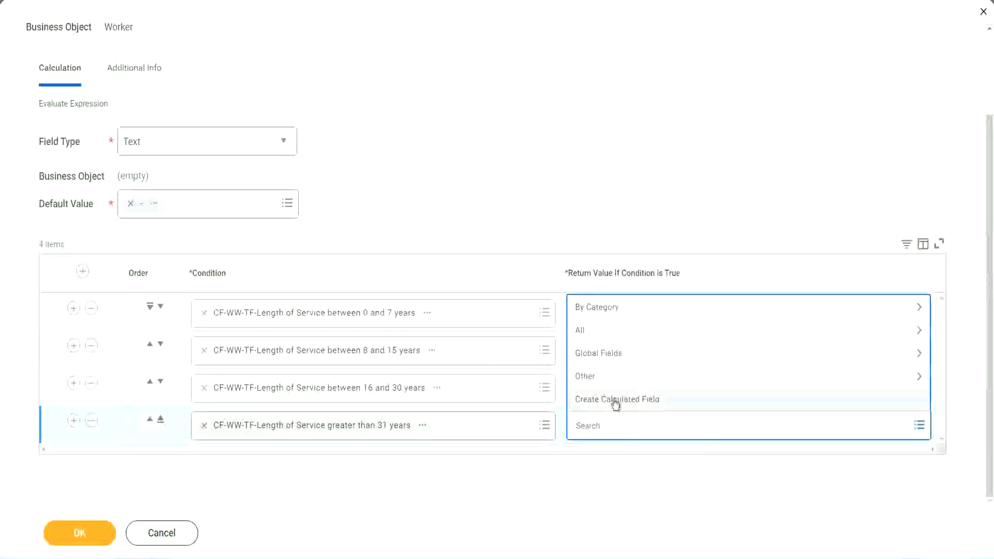
click(616, 404)
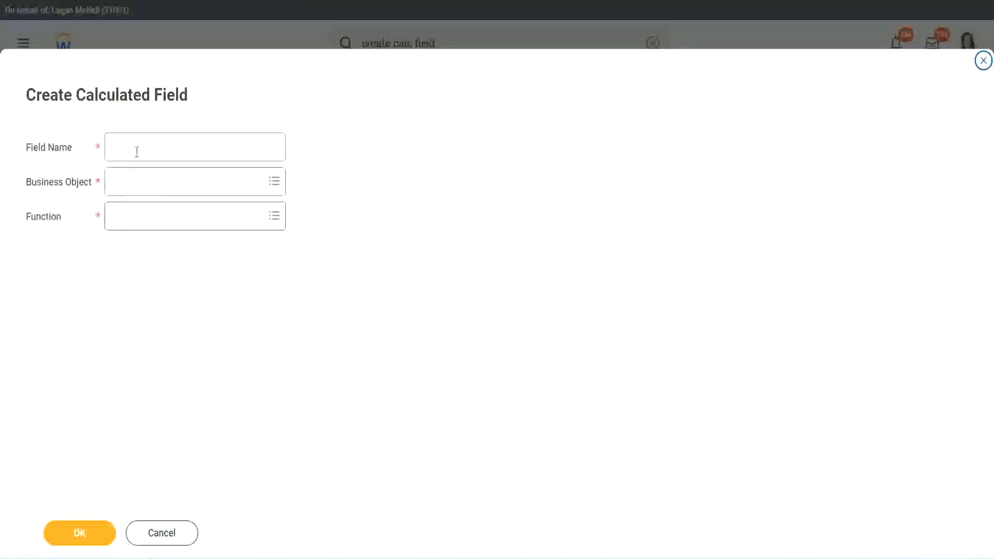
click(137, 151)
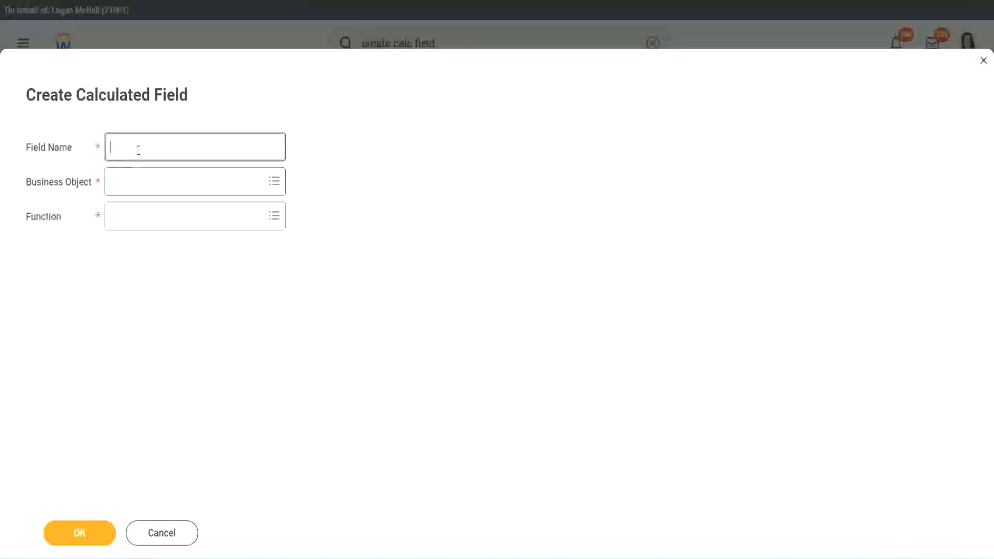
key(ctrl+v)
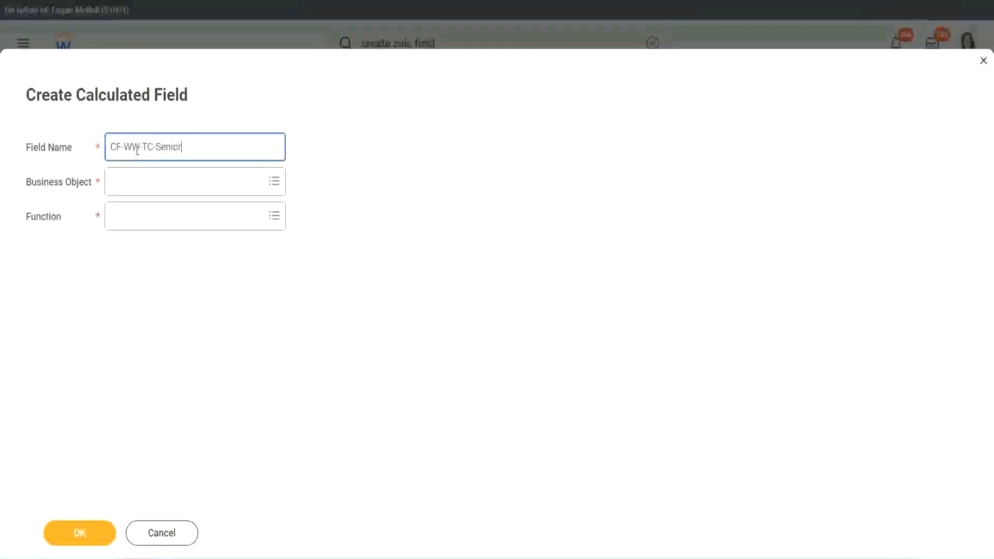
key(ctrl+shift+Left)
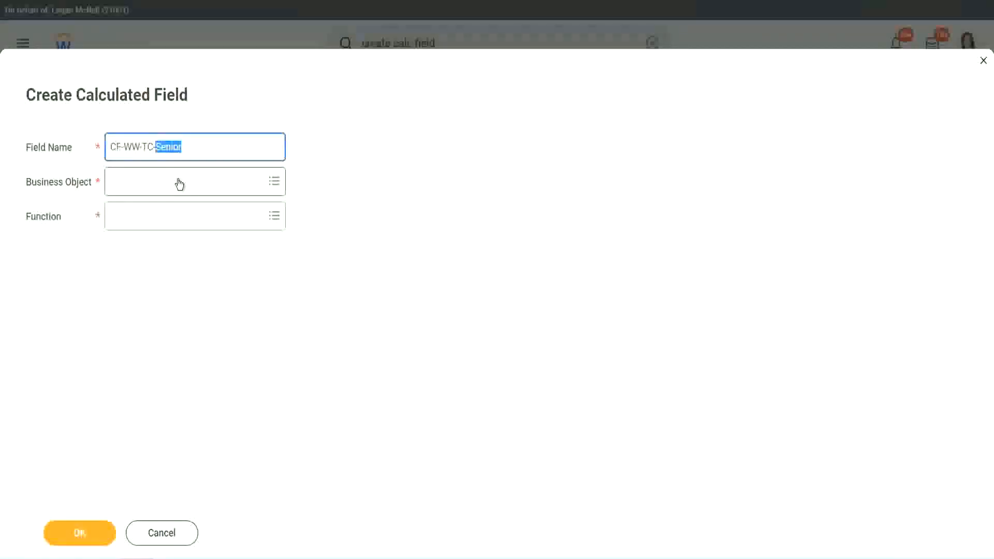
text(Legend)
- Set the new field's business object to Global and its function to Text Constant
click(139, 189)
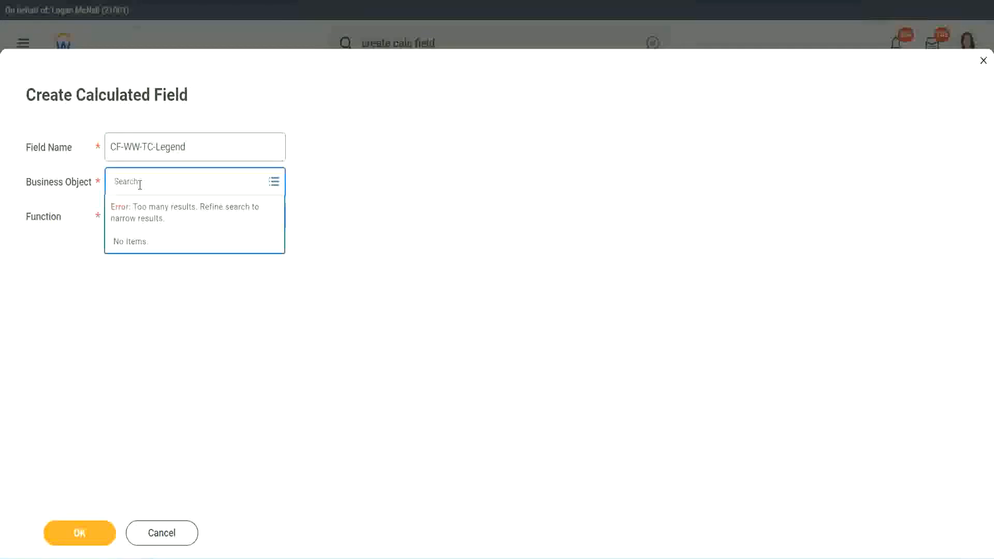
text(Global)
key(Return)
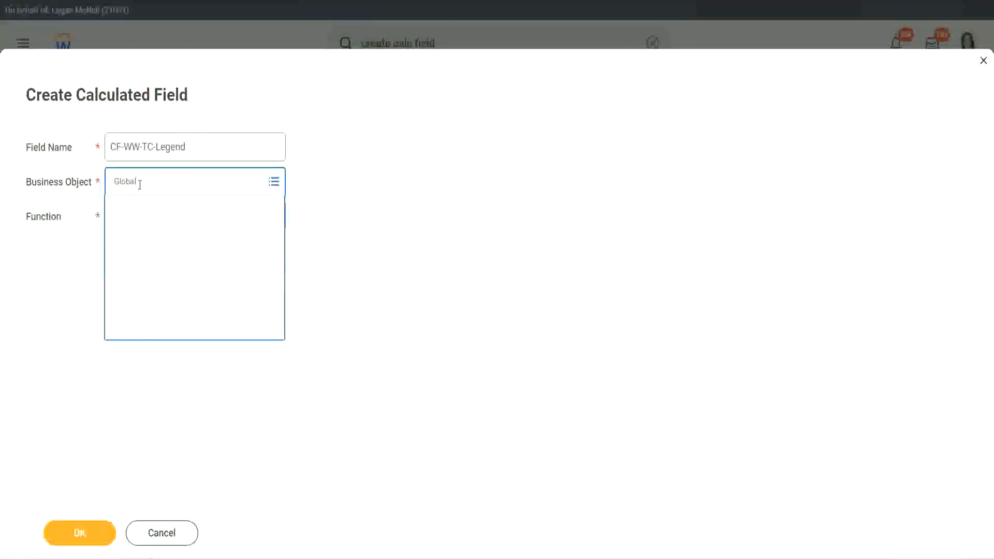
click(148, 239)
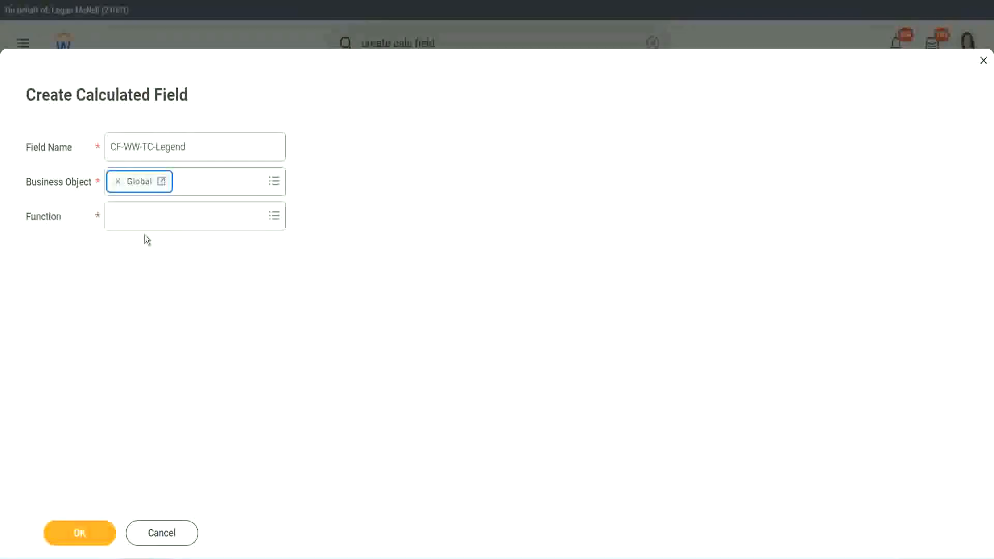
click(142, 216)
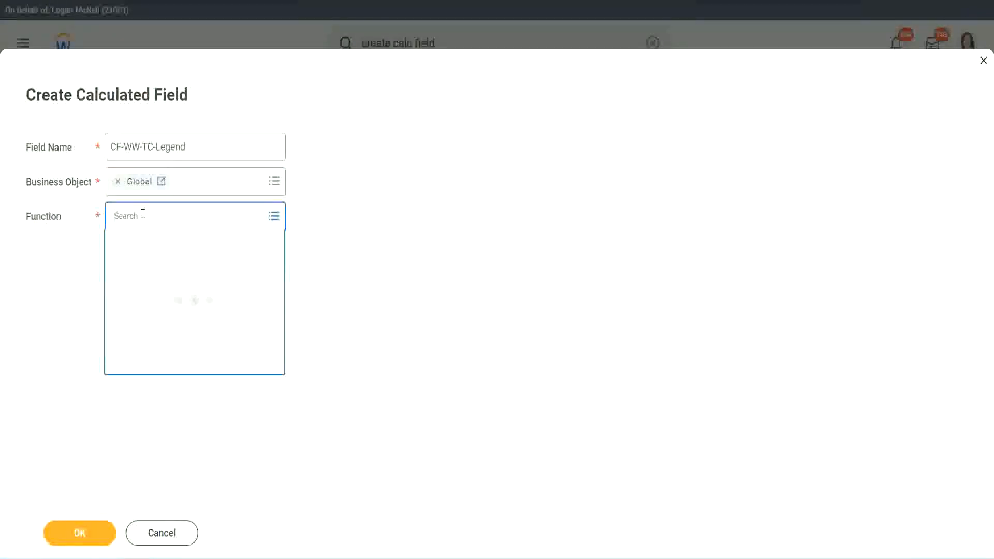
text(td)
key(Return)
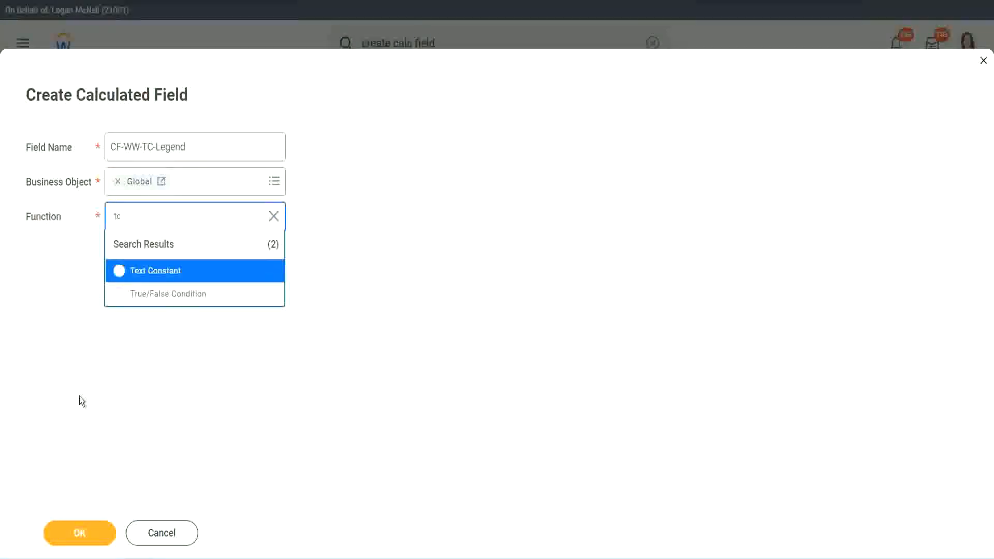
click(178, 282)
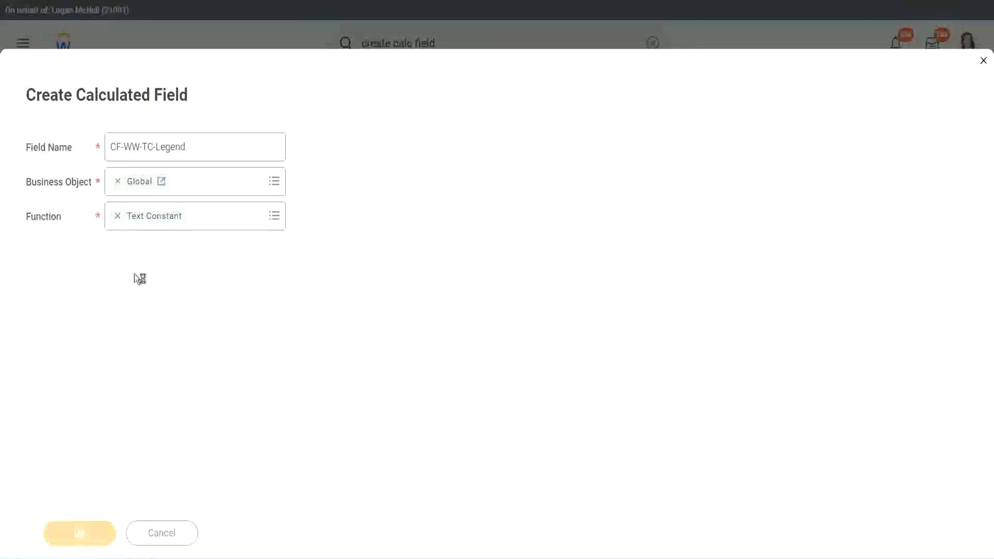
- Set the text constant to Legend and save the field as the fourth row's return value
click(128, 294)
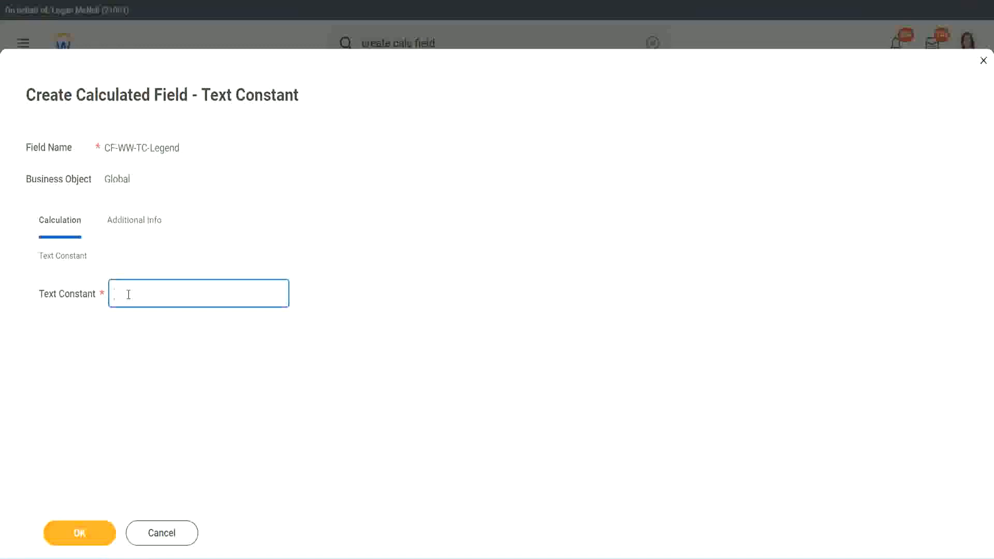
text(Legend)
click(81, 533)
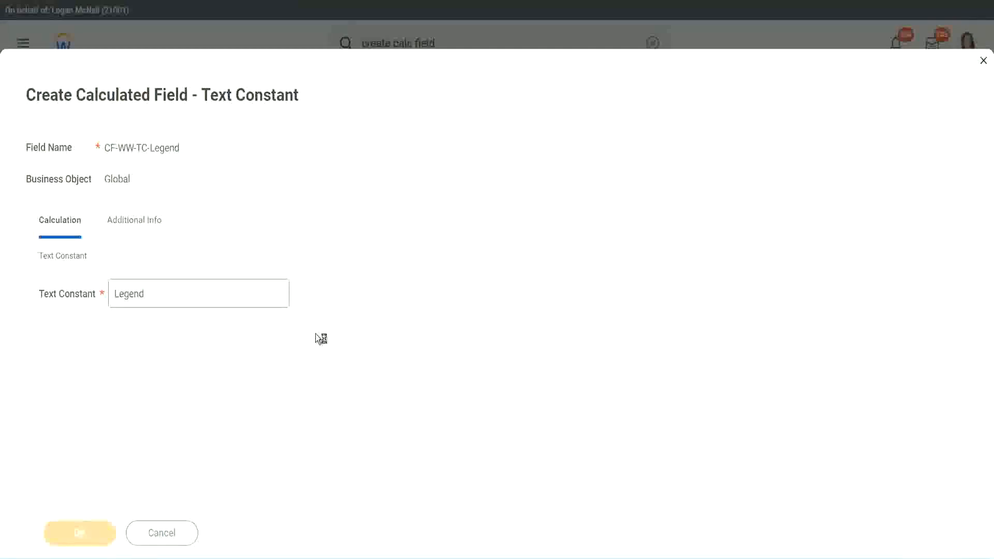
- Review the field type, conditions and return values, and save the Evaluate Expression calculated field
scroll(526, 277, down, 3)
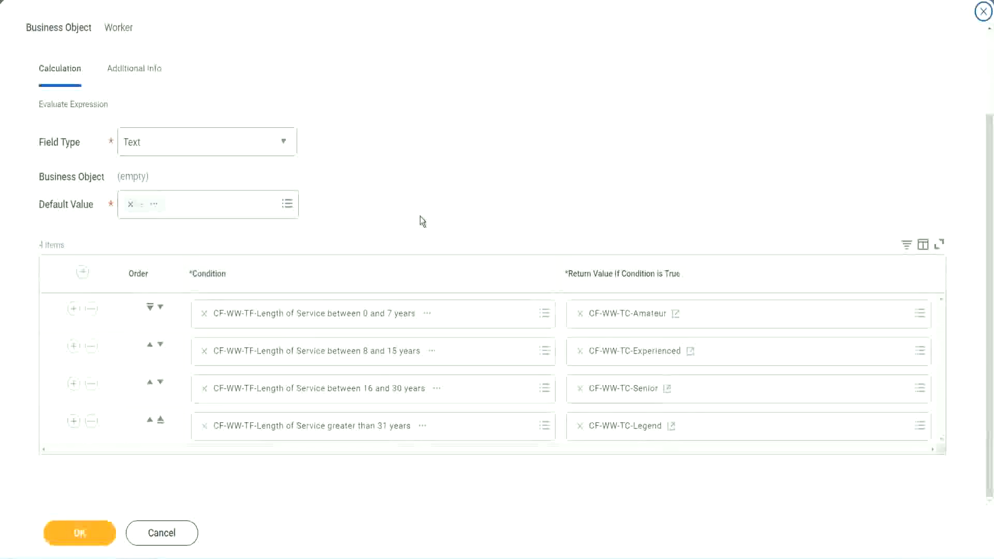
scroll(421, 208, up, 1)
scroll(421, 208, up, 1)
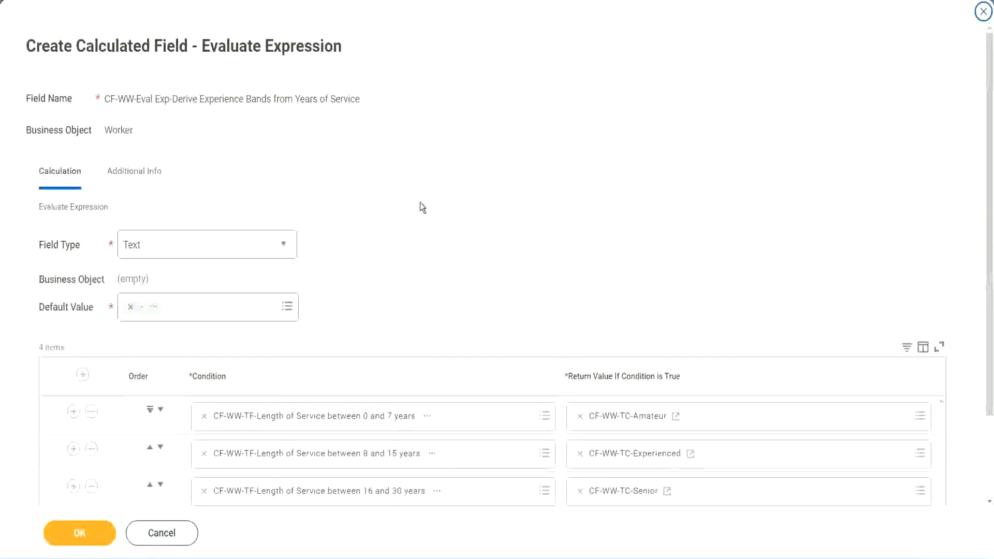
scroll(421, 208, down, 2)
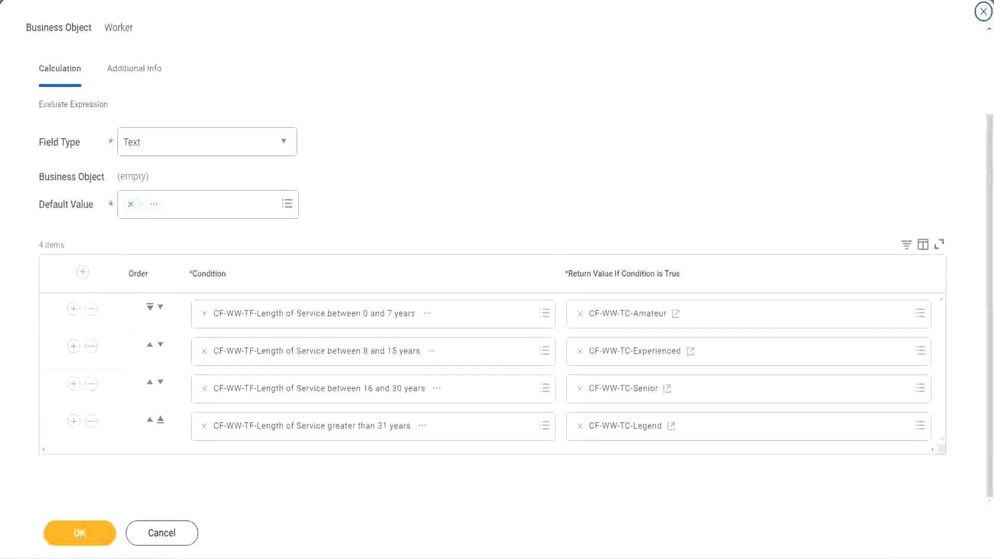
drag(638, 145, 645, 250)
drag(123, 89, 127, 124)
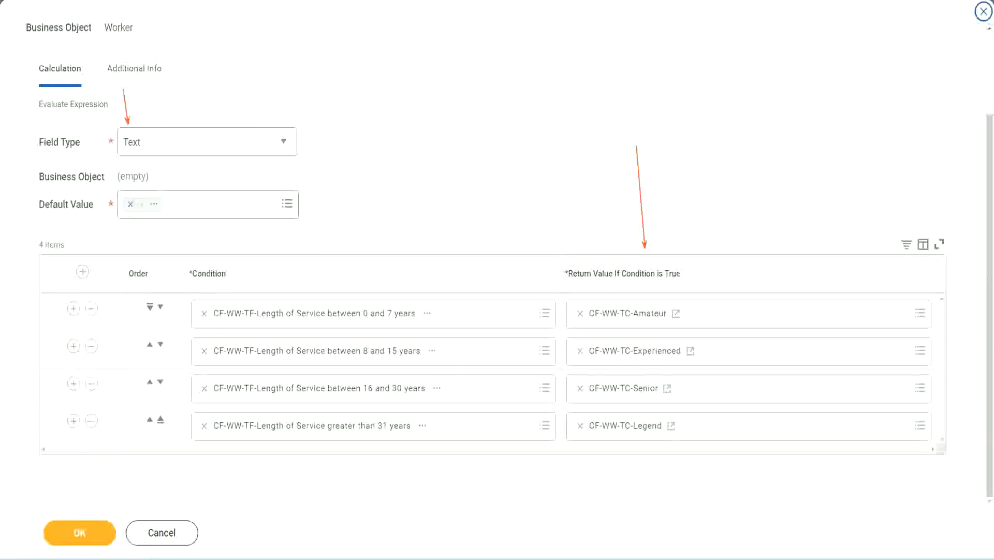
click(86, 530)
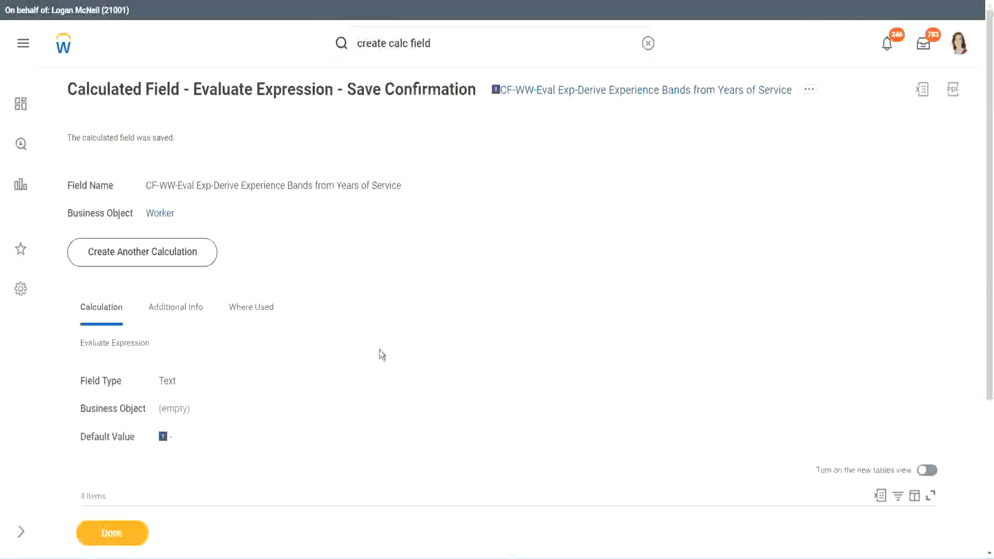
- Check the saved calculated field's condition table and copy the field's name from the confirmation page
scroll(381, 355, down, 4)
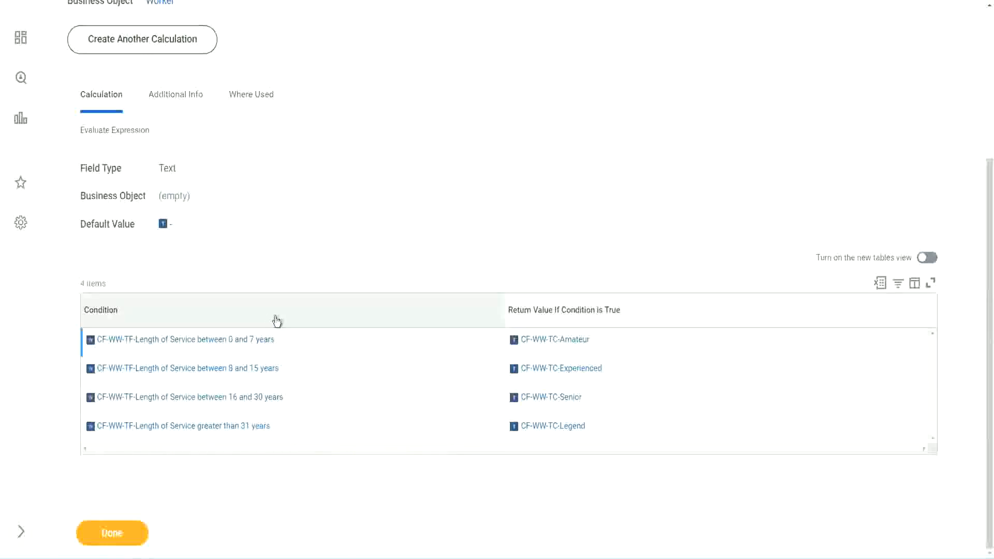
scroll(278, 320, up, 4)
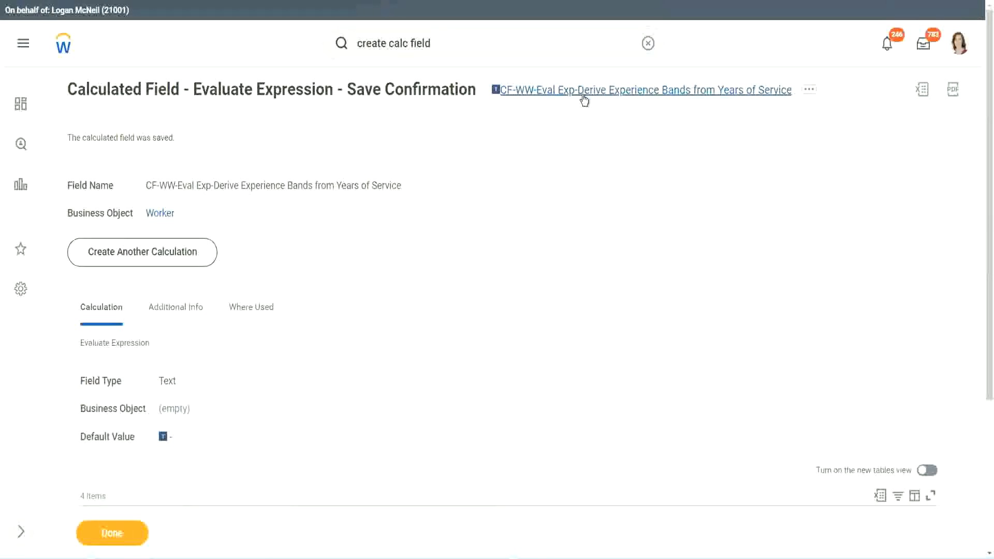
click(613, 155)
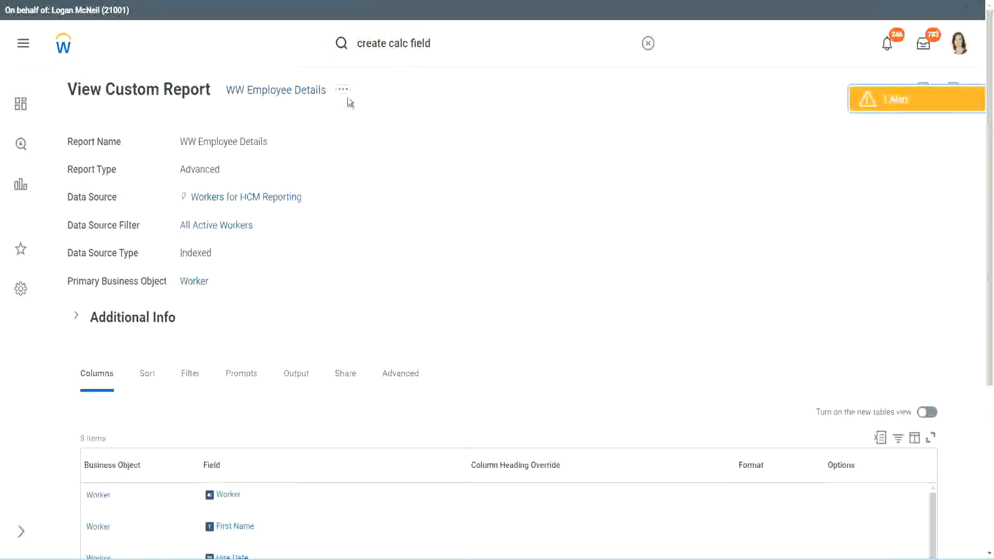
- Open the WW Employee Details custom report for editing
click(344, 92)
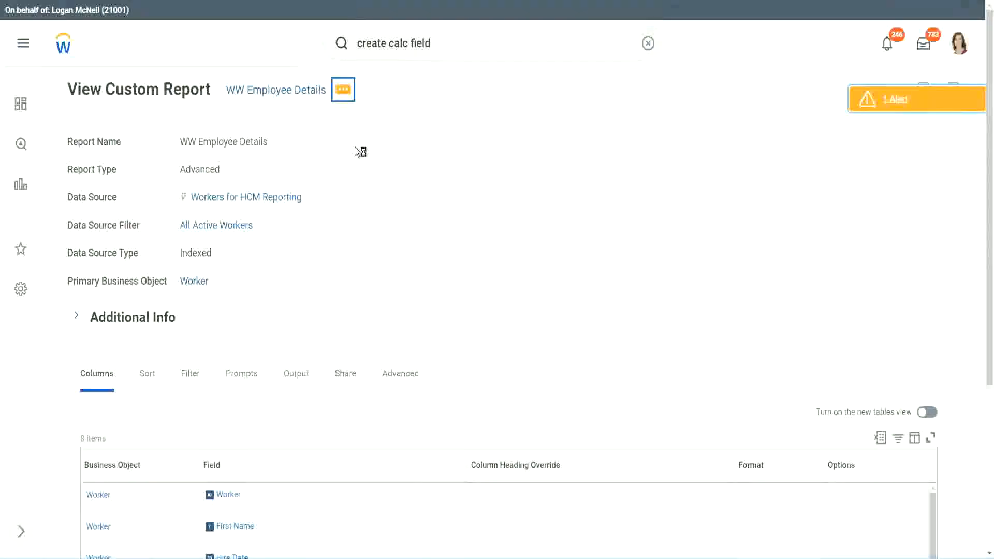
mouse_move(401, 146)
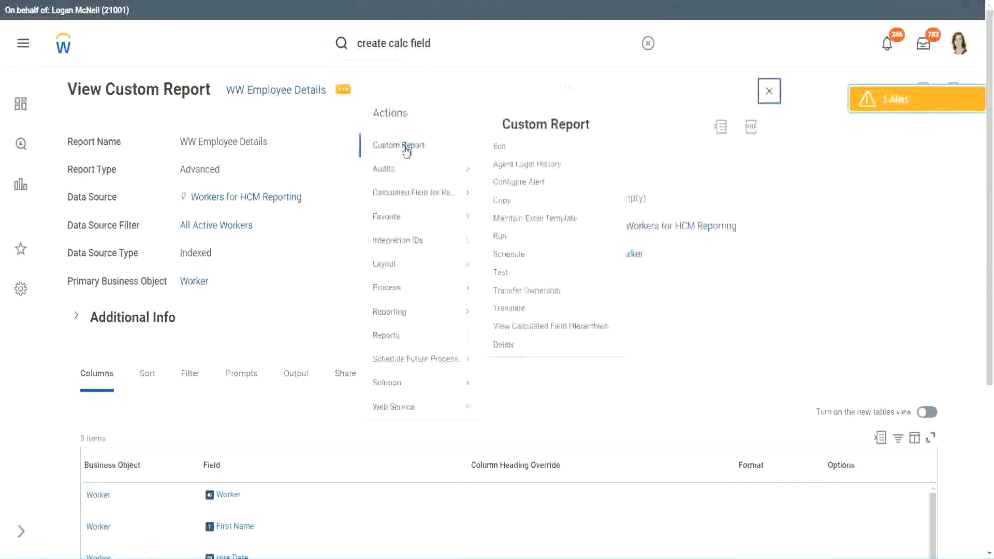
click(505, 149)
- Add a new Worker column row to the report and remove the column with the heading Years of Service
scroll(363, 226, down, 4)
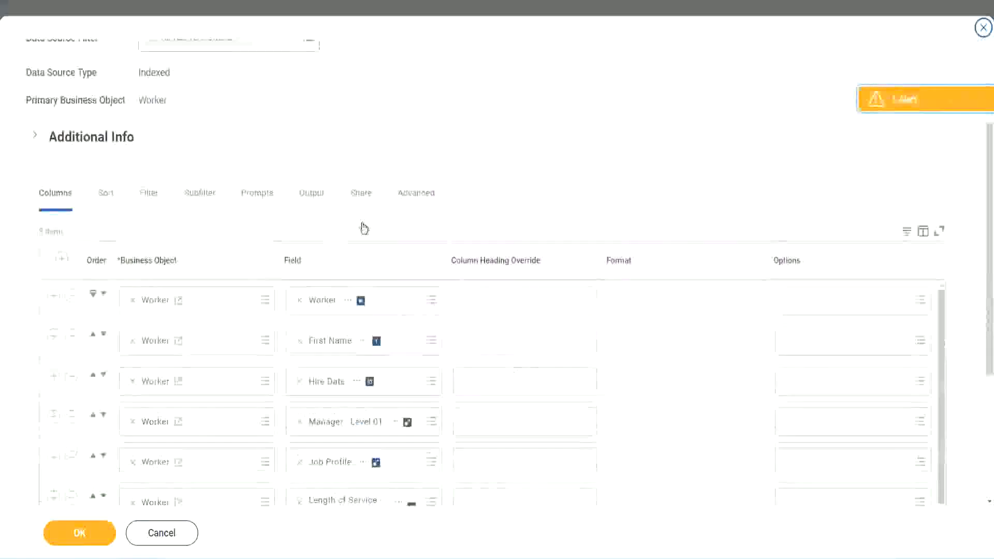
scroll(364, 229, down, 3)
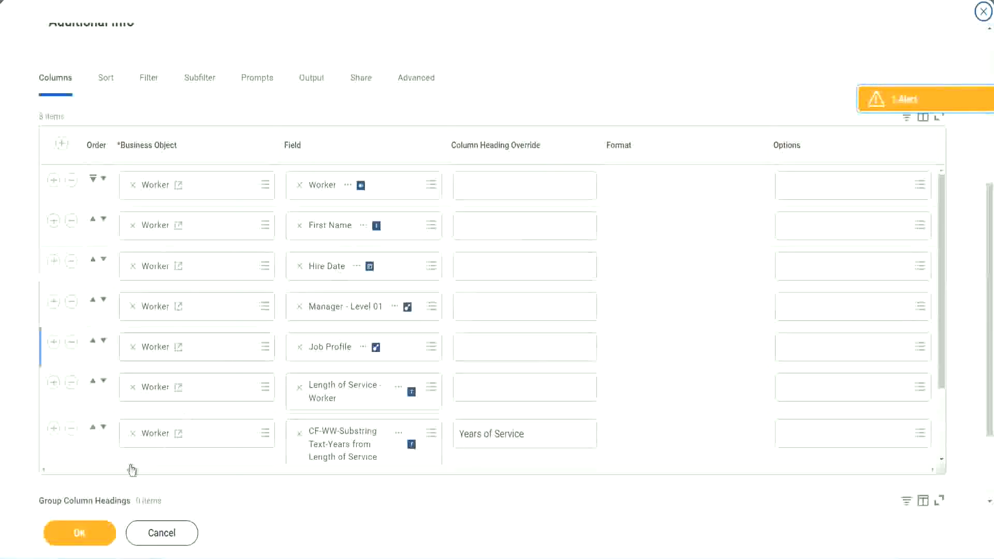
click(53, 430)
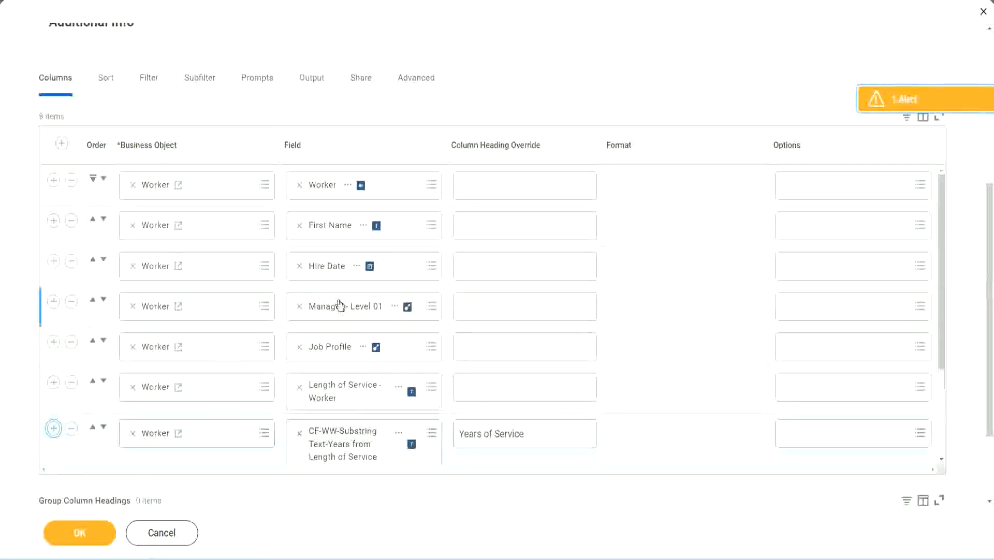
scroll(520, 337, down, 3)
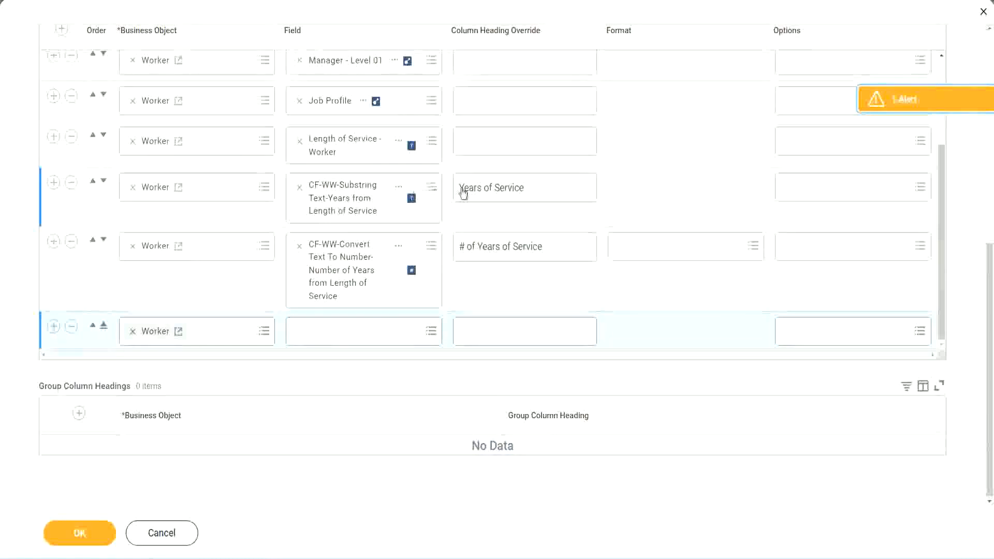
click(72, 183)
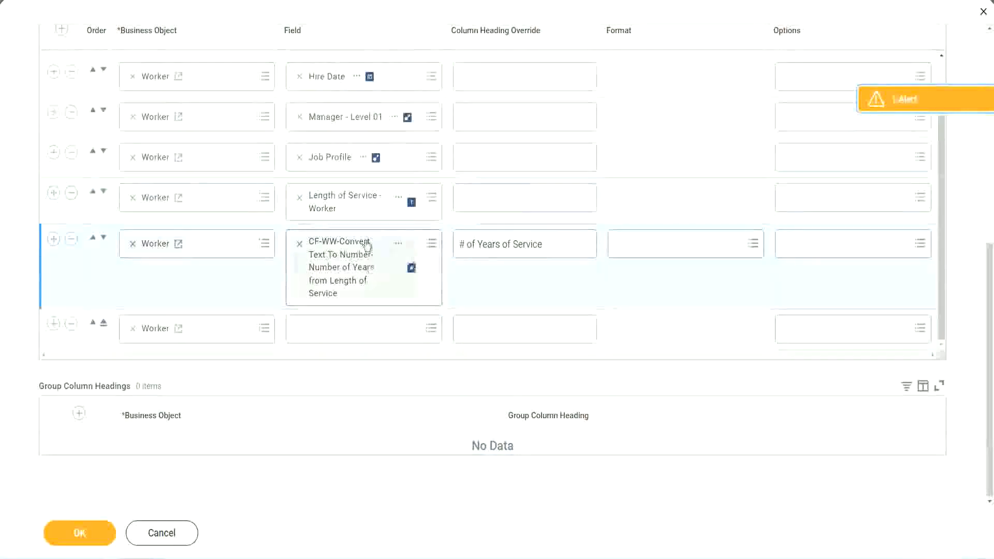
- Set the new column's field to CF-WW-Eval Exp-Derive Experience Bands from Years of Service, with the column heading override Experience Bands
click(325, 328)
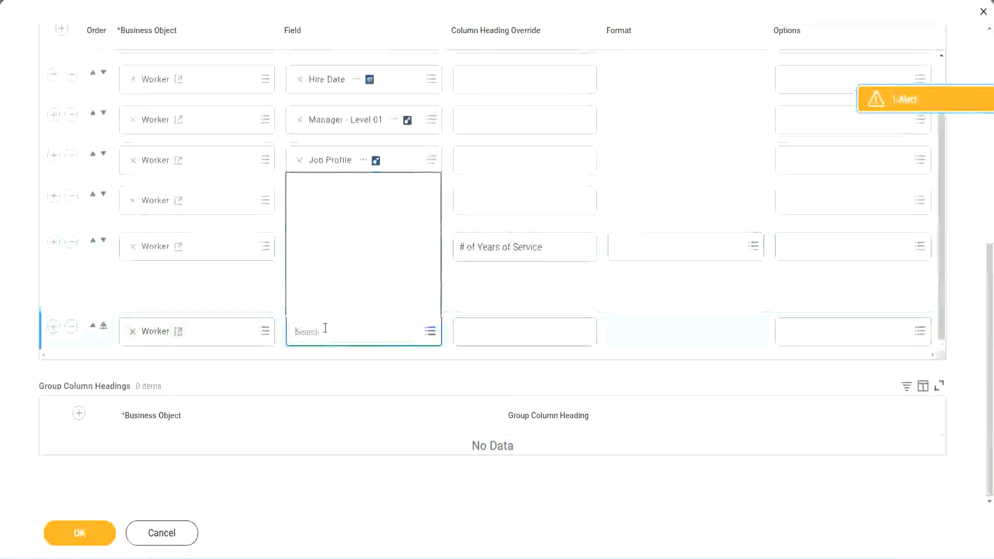
key(ctrl+v)
key(Return)
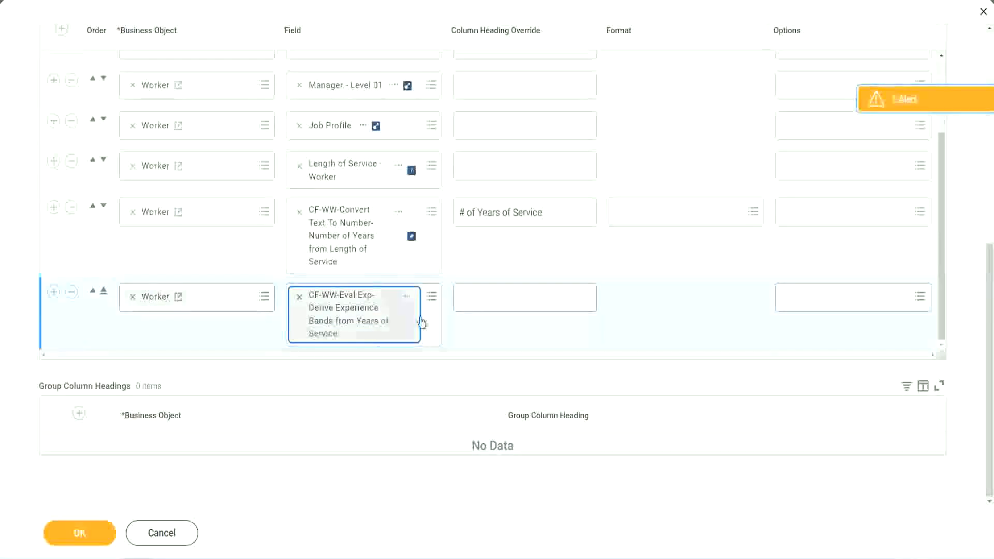
click(506, 298)
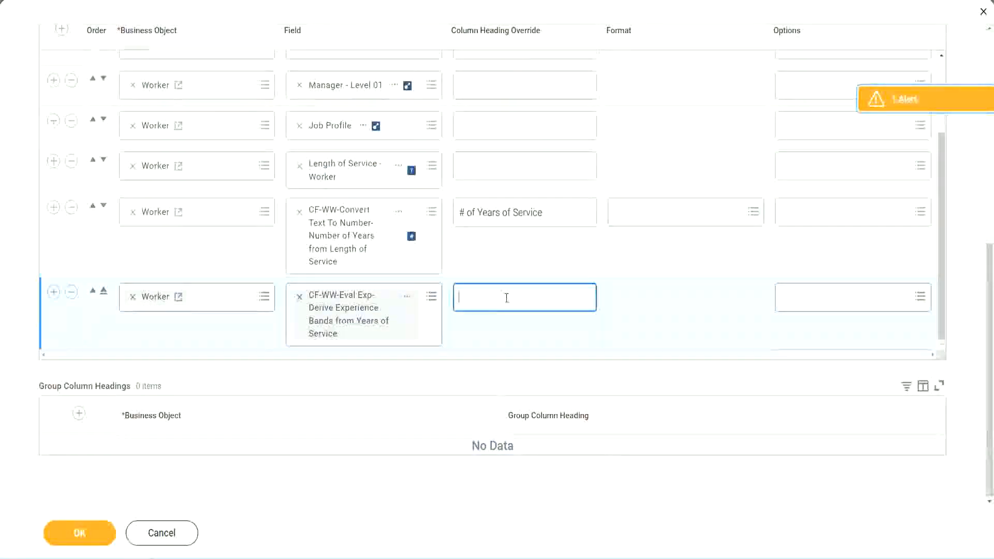
text(E)
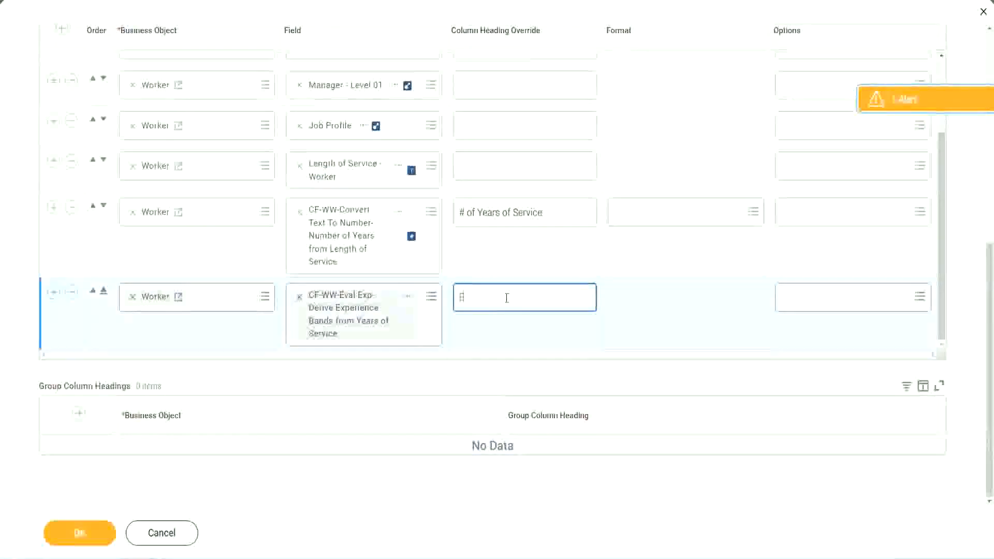
text(xperience Bands)
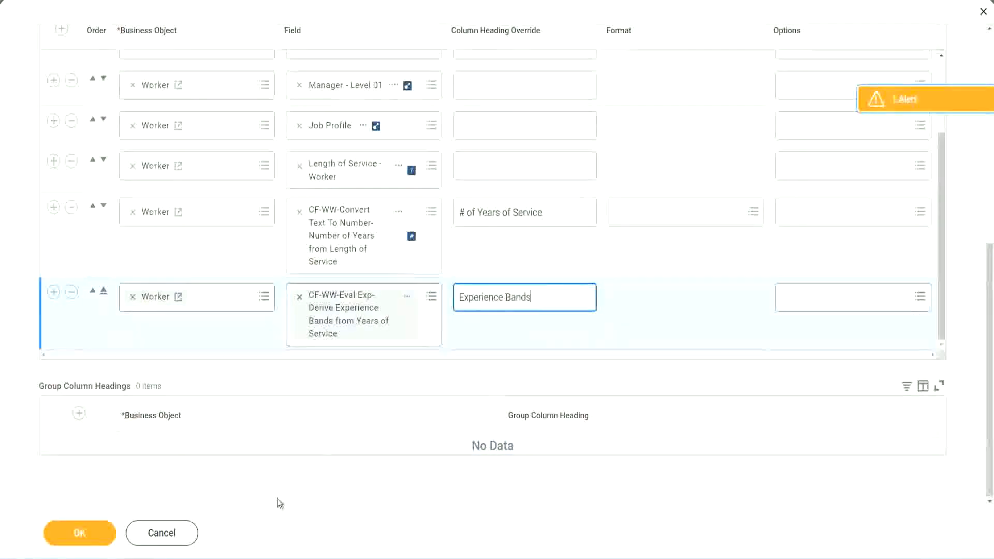
- Save the report changes and run WW Employee Details with the worker type prompts left blank
click(93, 533)
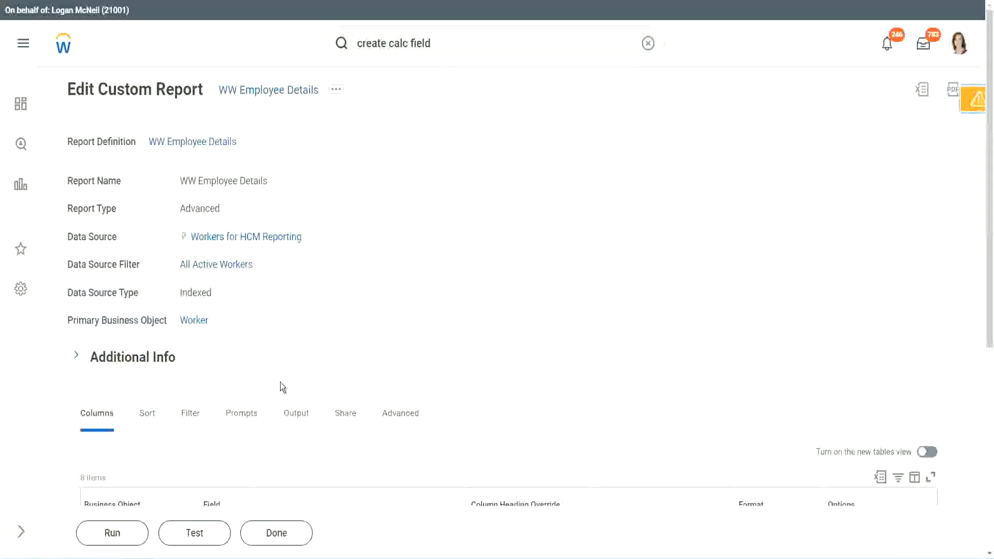
scroll(310, 350, down, 5)
click(116, 533)
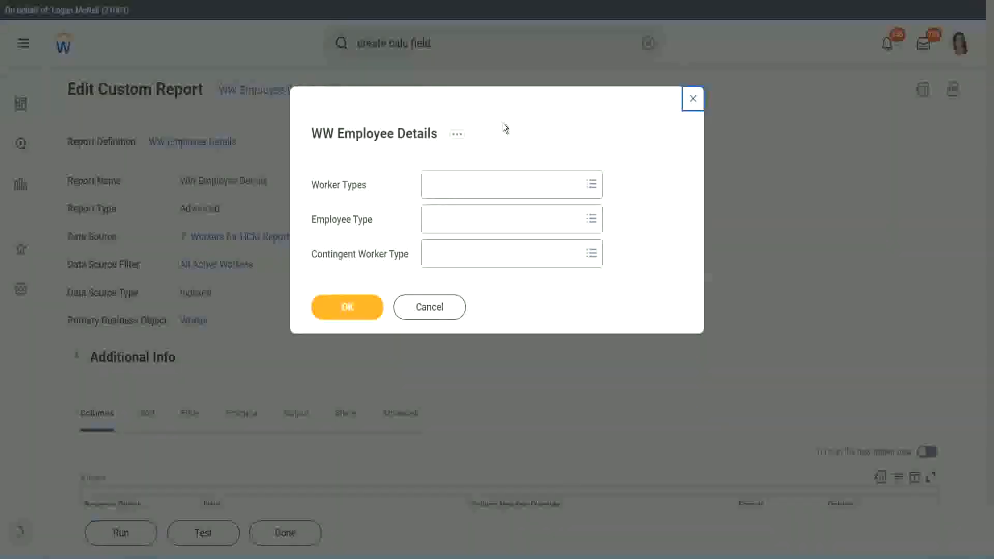
click(348, 307)
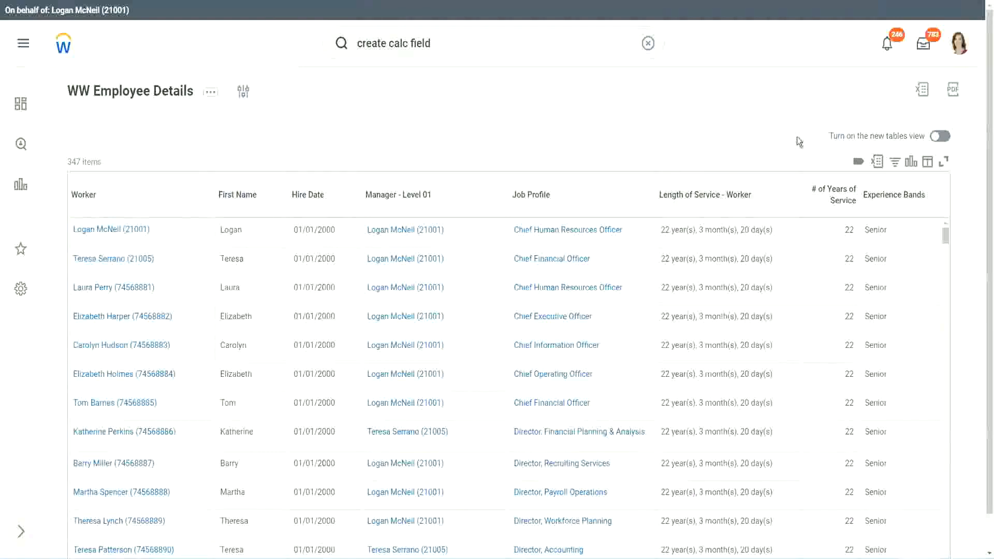
- Compare the first worker's years of service and experience band with the 16 - 30 years Senior definition in the Notepad++ notes
scroll(818, 166, down, 1)
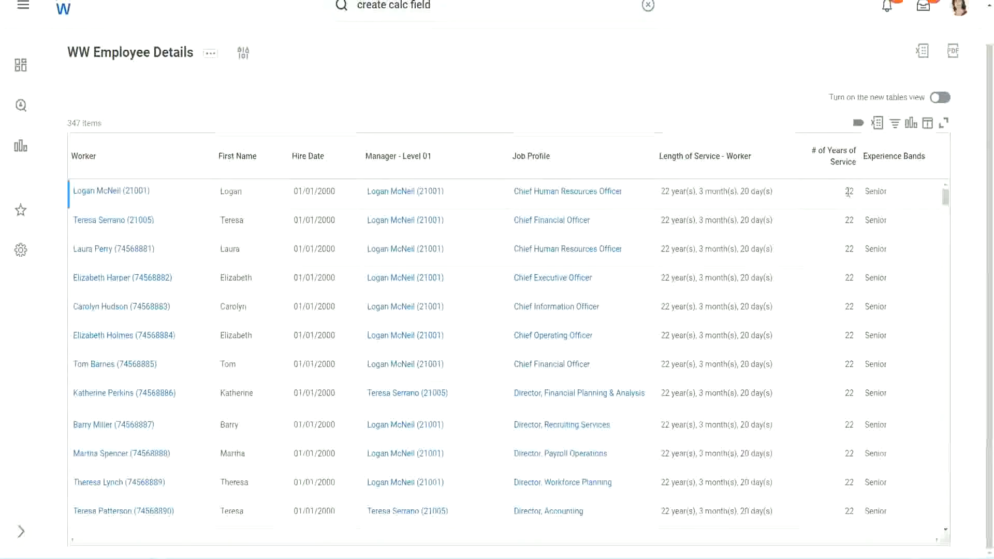
drag(846, 191, 856, 190)
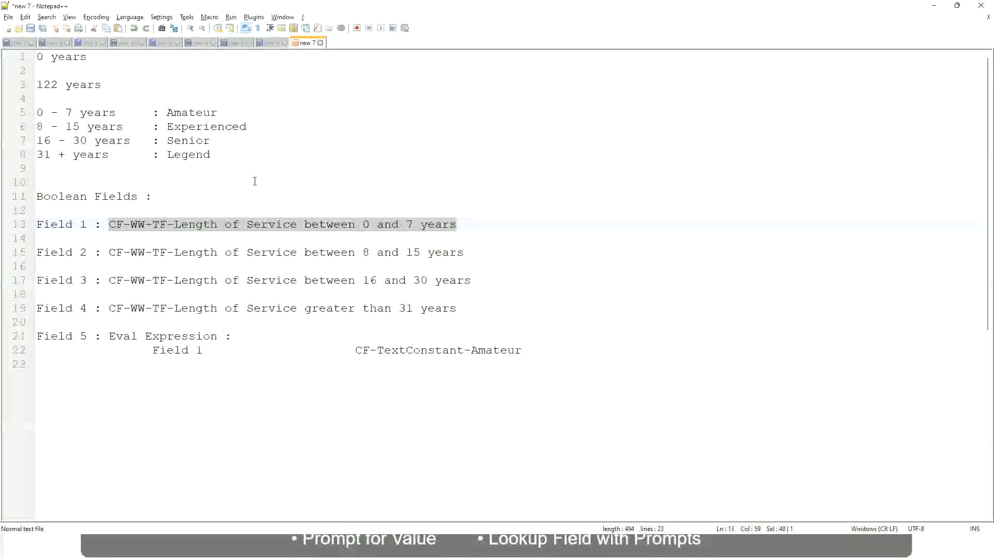
click(256, 182)
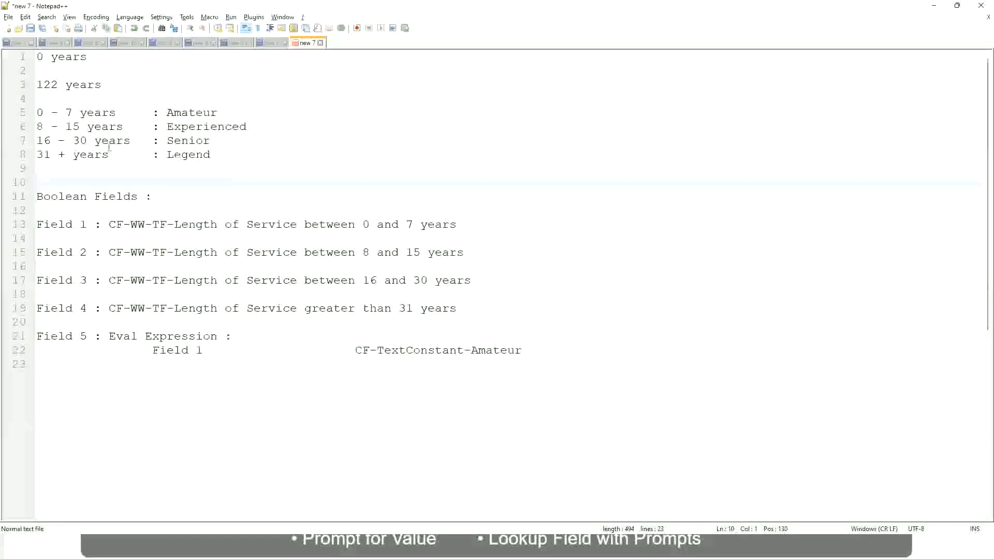
click(169, 140)
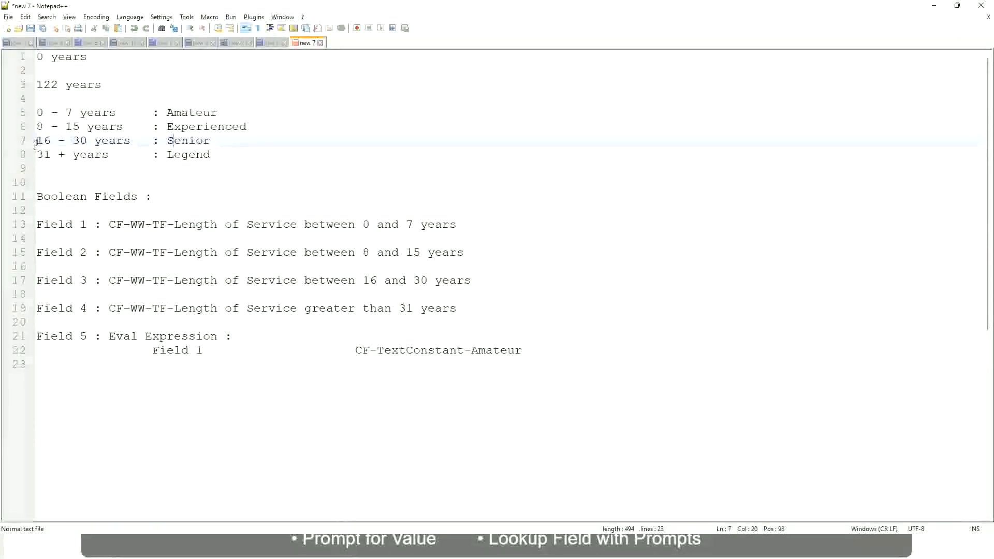
drag(37, 141, 97, 142)
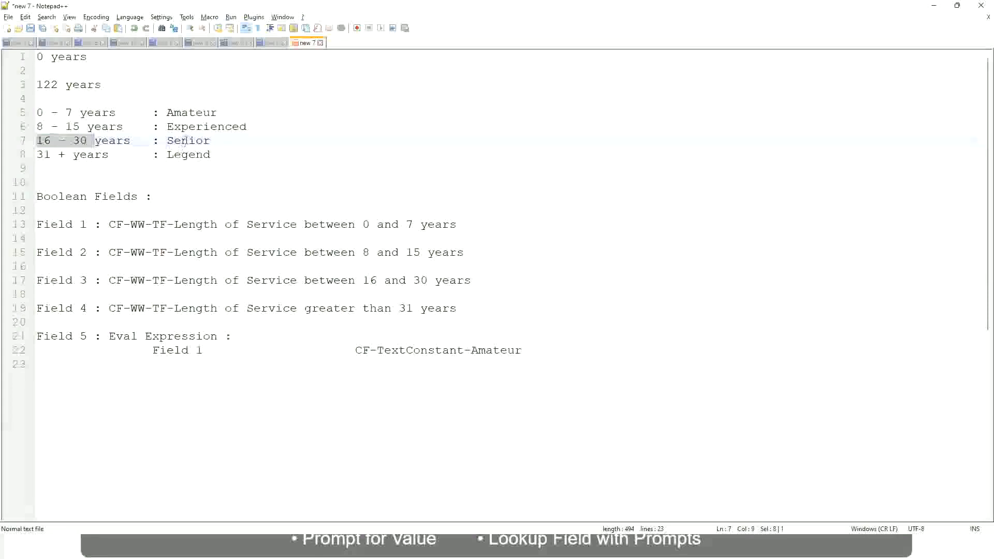
double_click(185, 141)
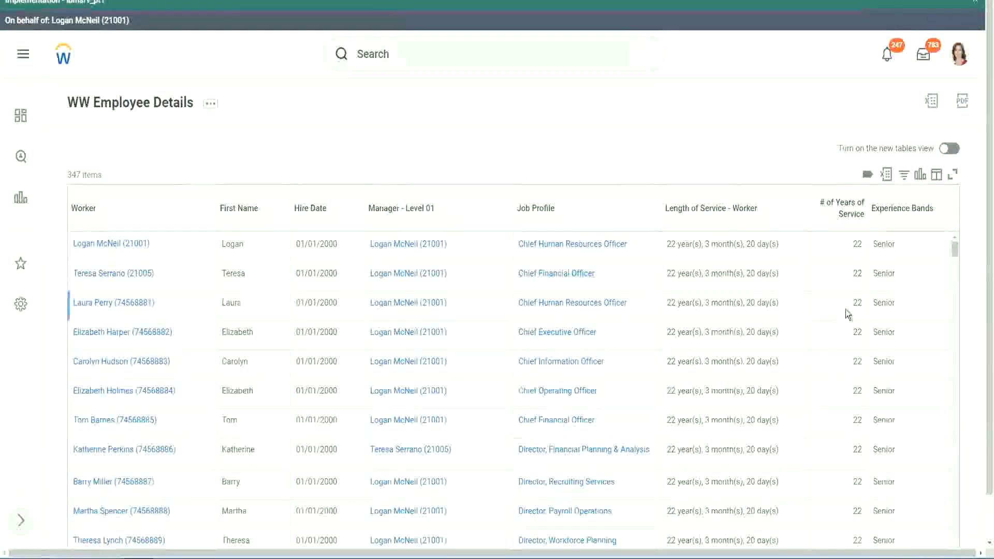
- Back in the Workday report output, examine the # of Years of Service and Experience Bands values down the worker rows
scroll(846, 311, down, 2)
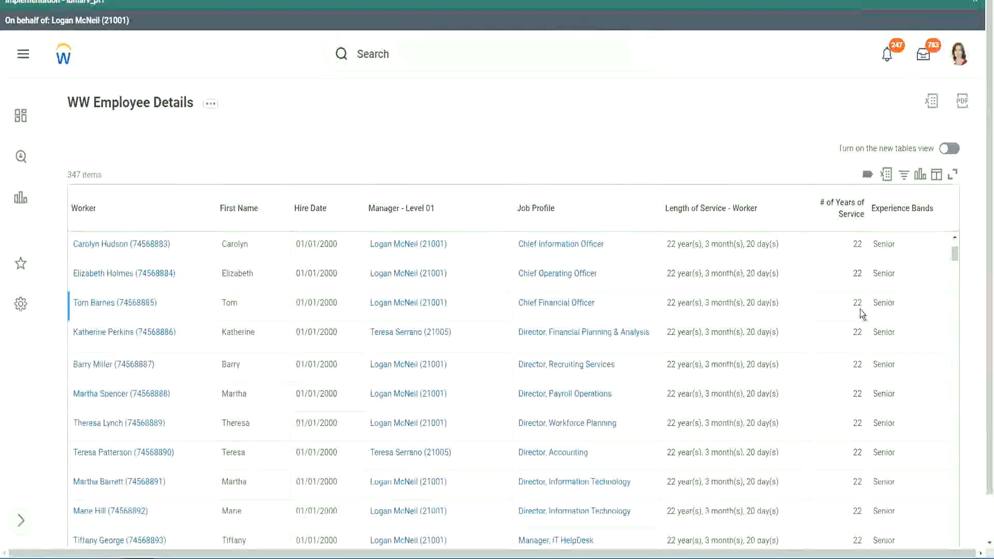
scroll(860, 313, down, 5)
scroll(869, 345, down, 5)
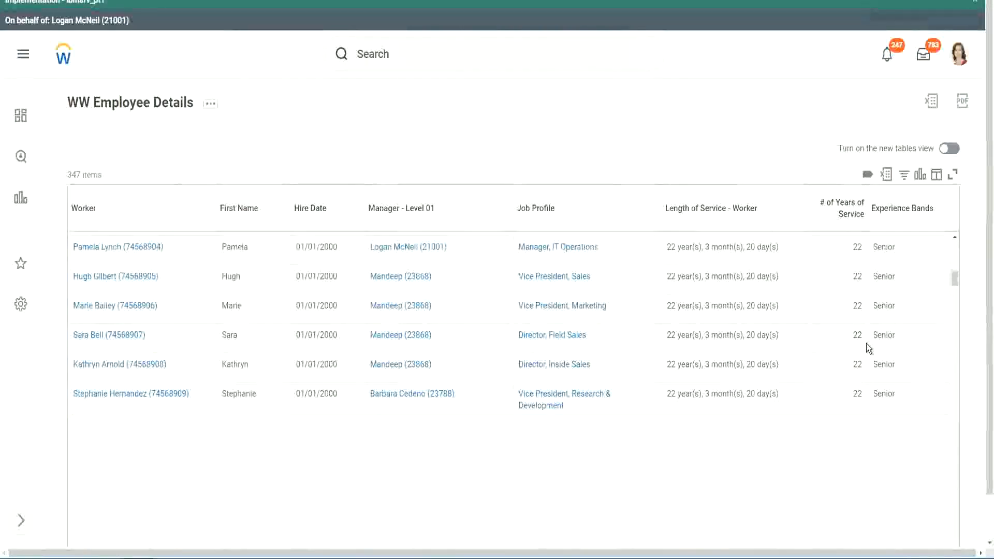
scroll(863, 363, down, 3)
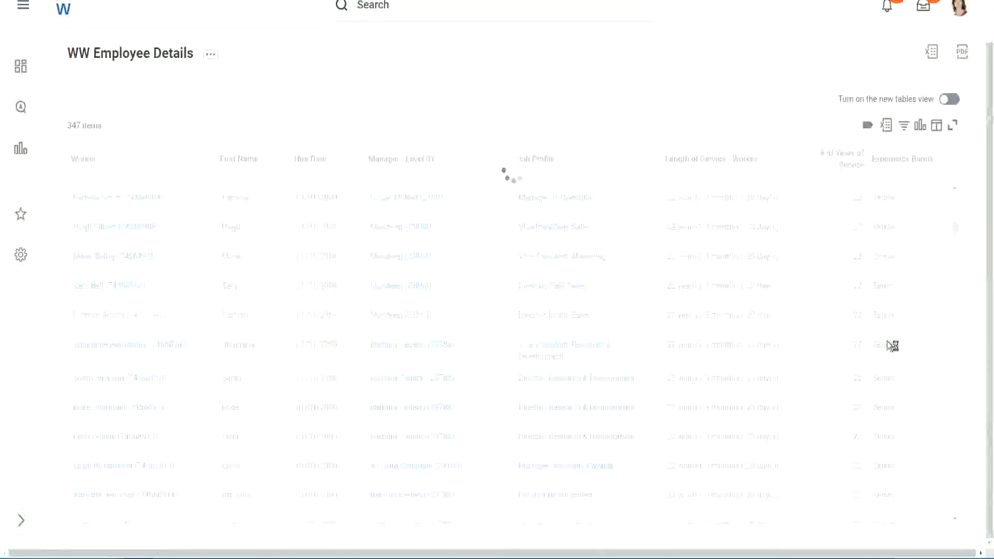
scroll(921, 311, down, 5)
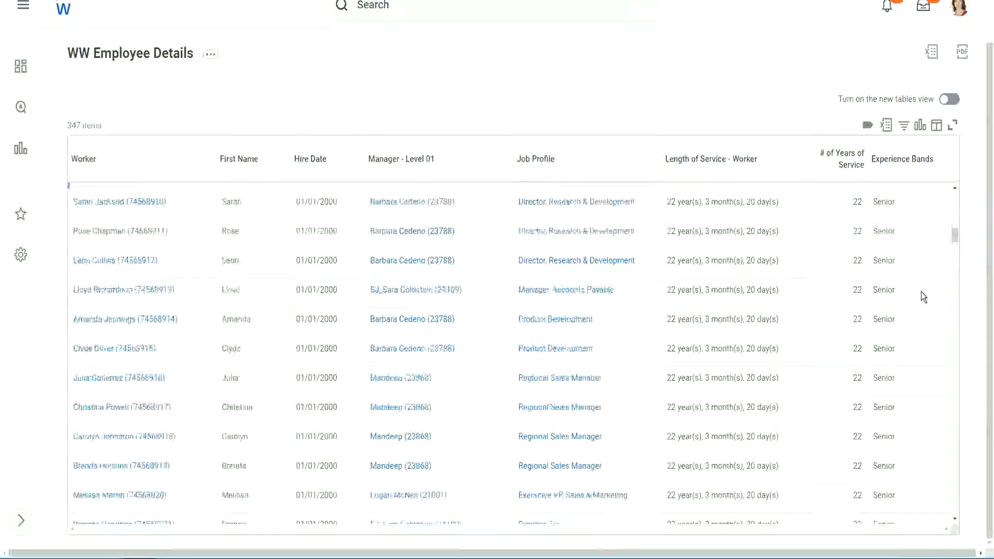
scroll(922, 292, down, 3)
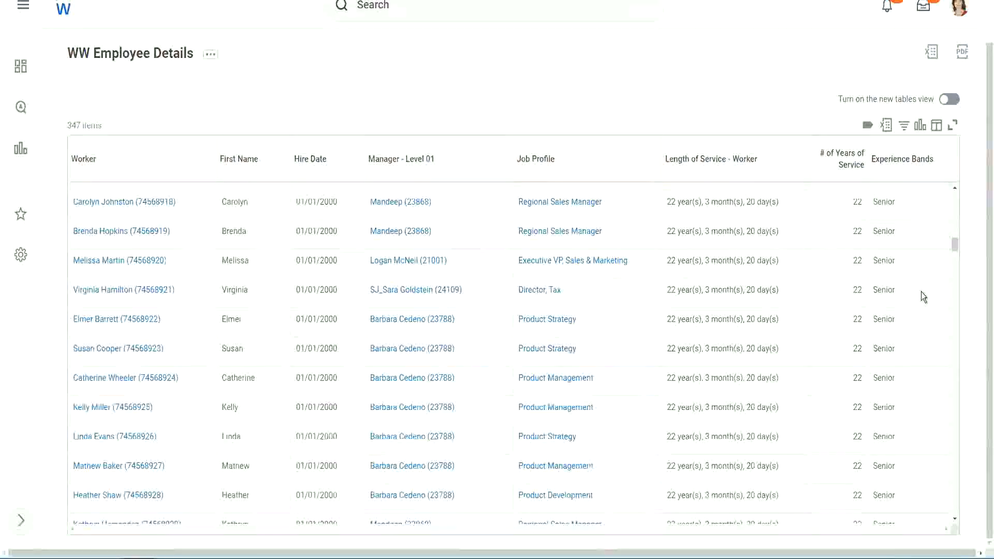
scroll(921, 291, down, 8)
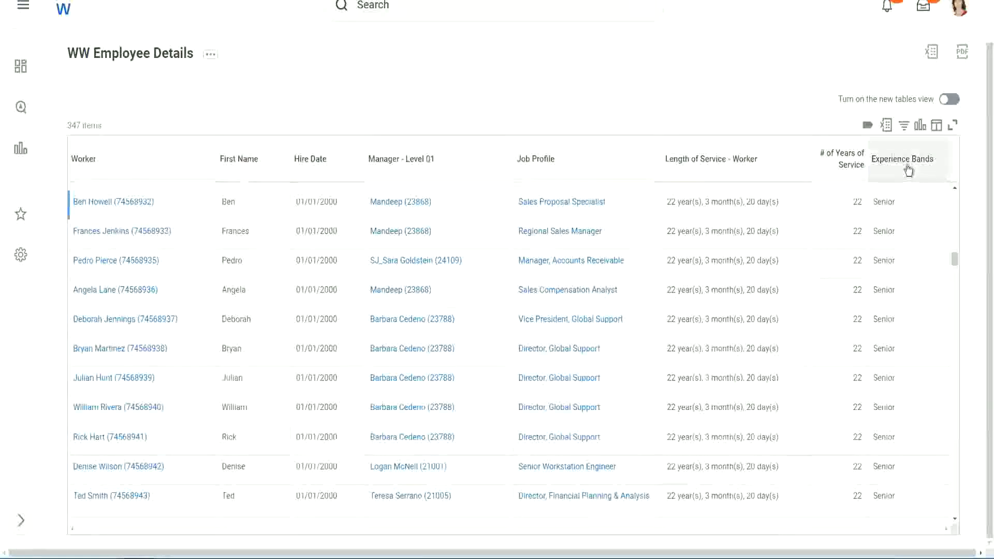
- Filter the Experience Bands column to values containing Amateur
click(907, 170)
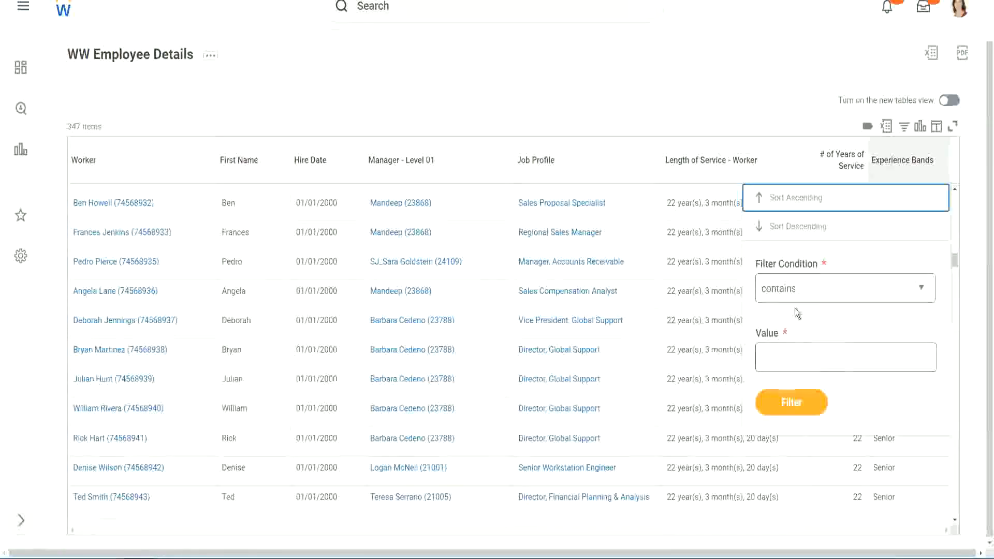
click(788, 348)
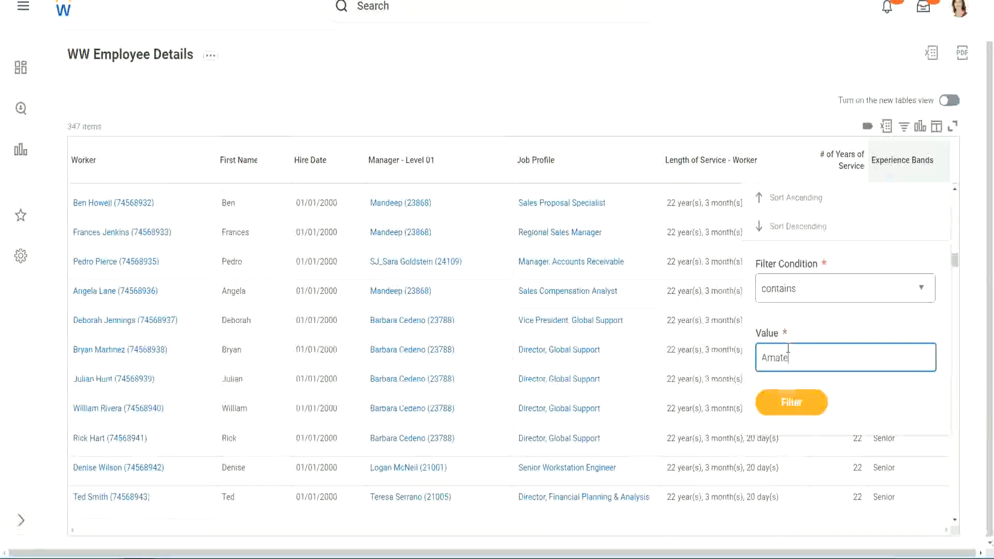
text(Amateur)
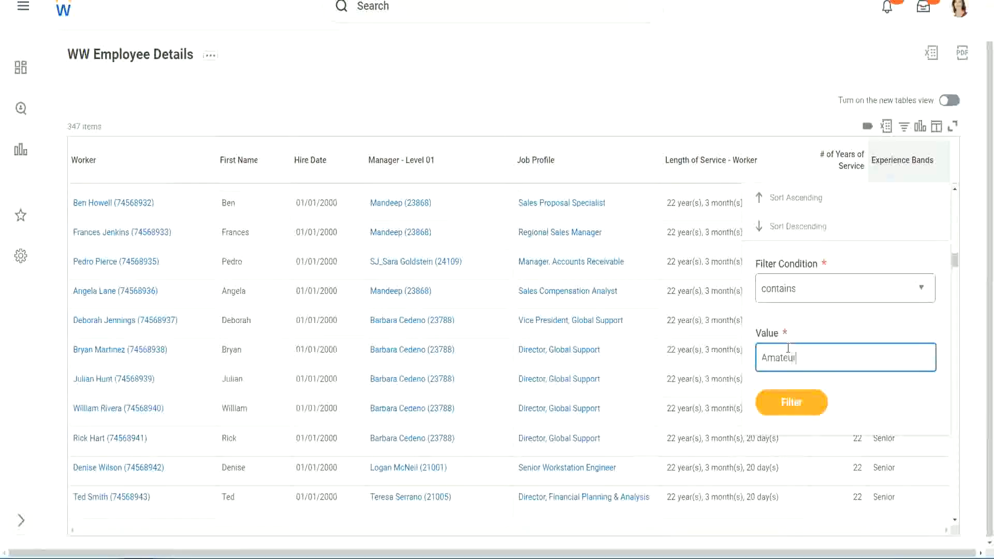
click(785, 409)
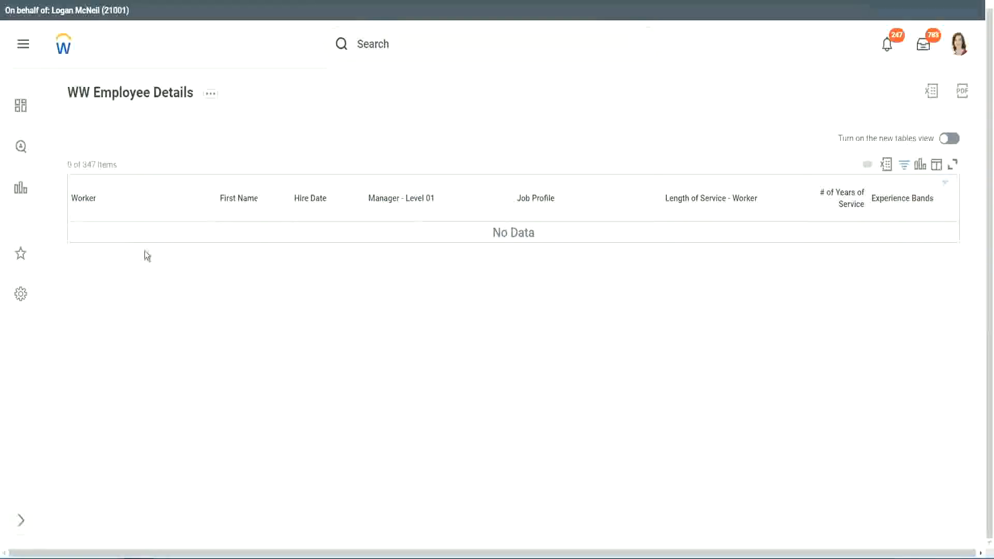
- Change the Experience Bands filter value to Legend and review the years of service in the matching rows
click(900, 199)
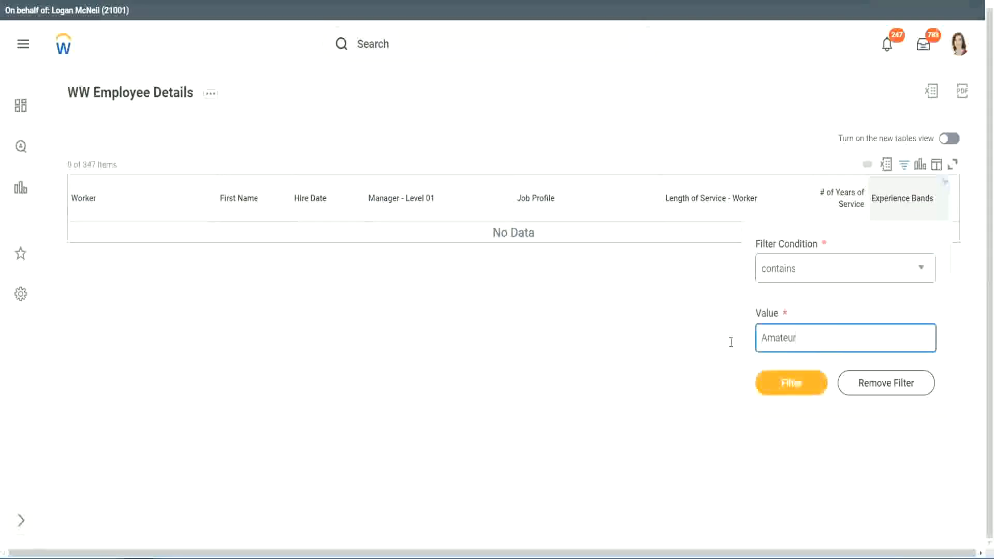
drag(731, 343, 710, 339)
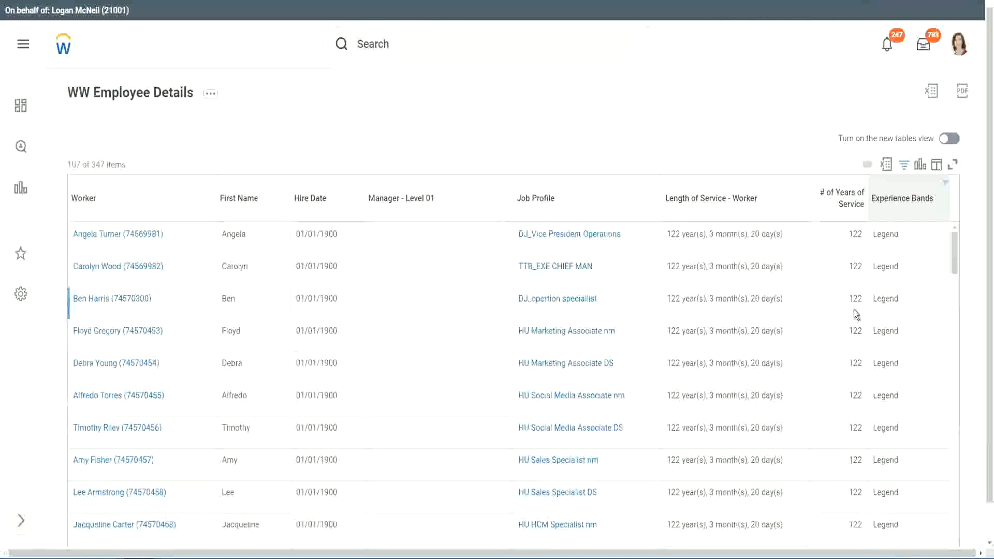
scroll(853, 310, down, 15)
scroll(853, 310, down, 5)
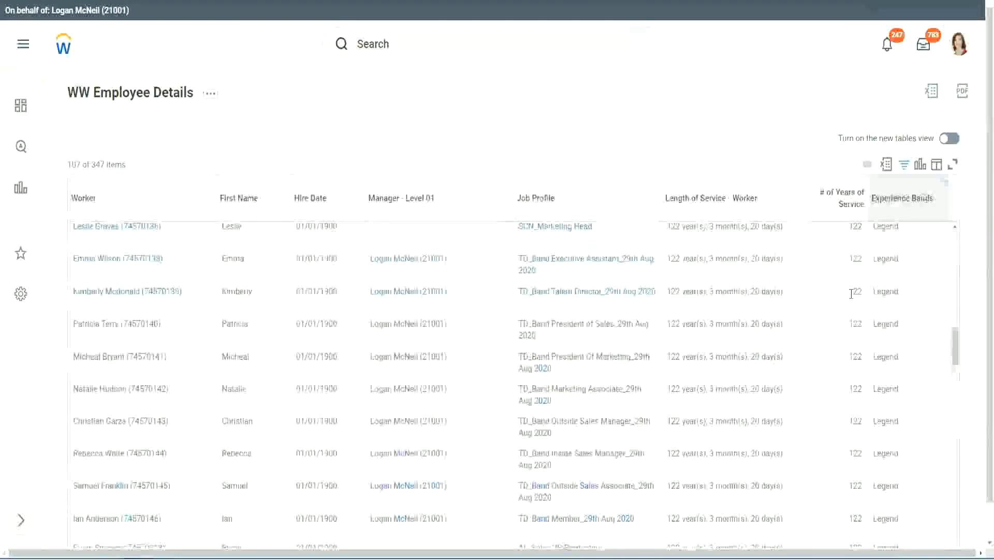
scroll(851, 294, down, 15)
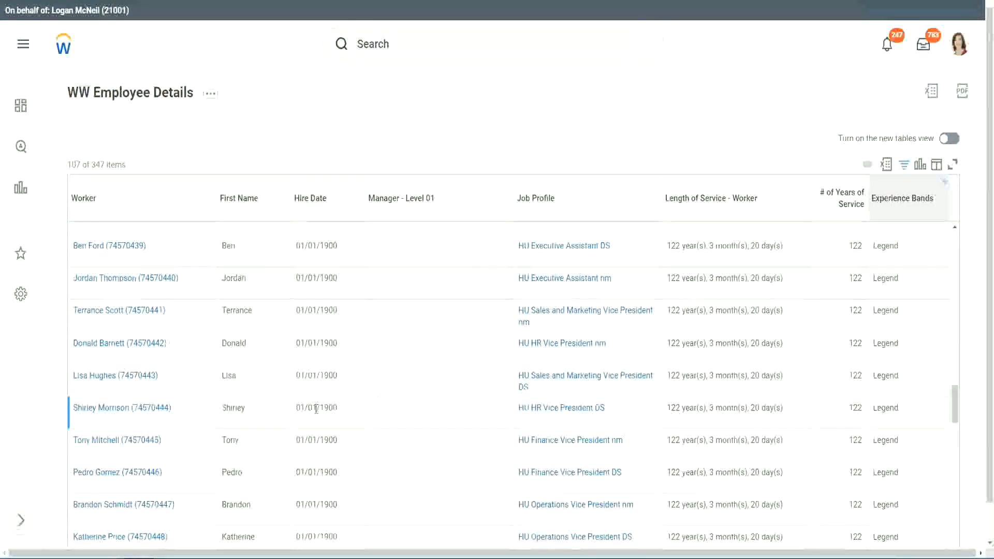
- Check the hire dates and years of service in the remaining Legend rows through the end of the list
double_click(324, 405)
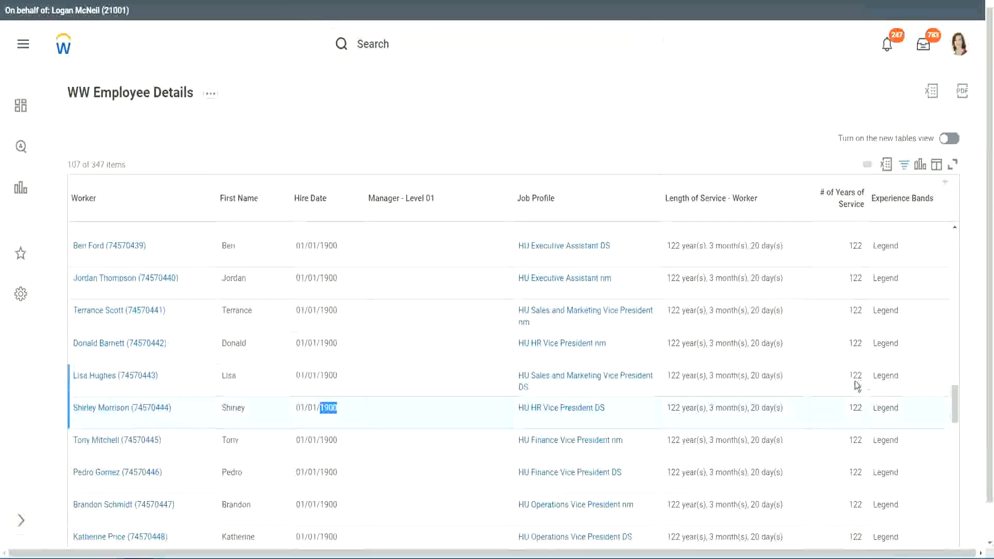
scroll(848, 394, down, 2)
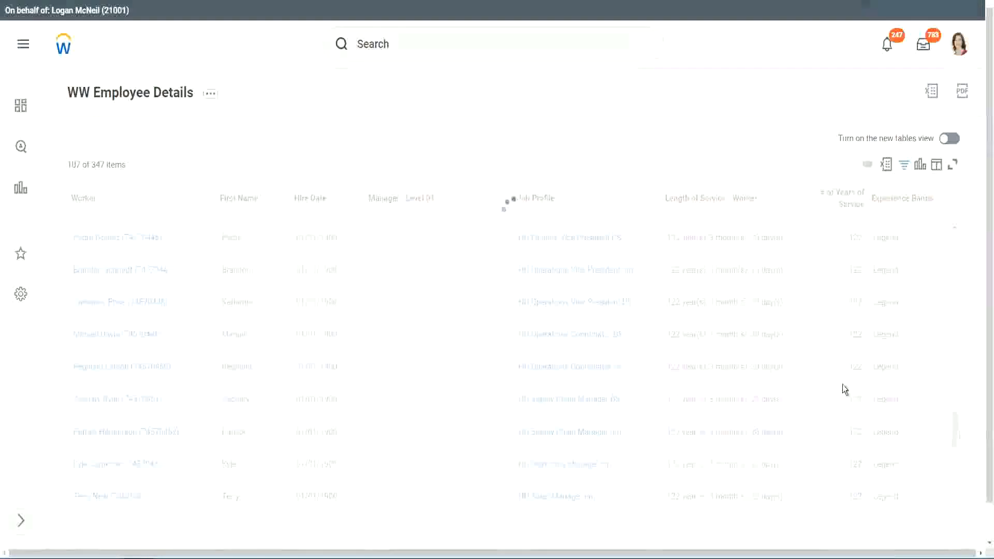
scroll(844, 384, down, 3)
scroll(843, 384, down, 10)
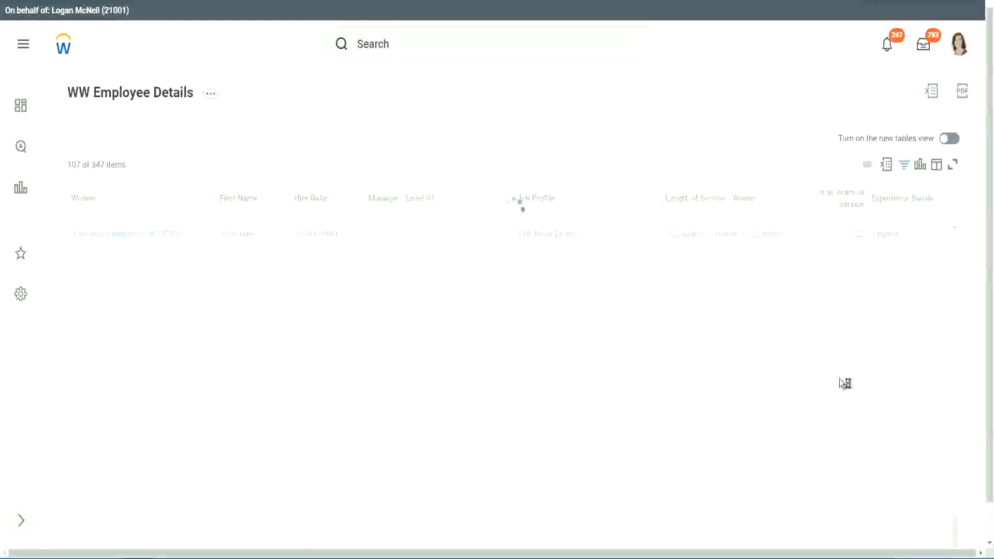
scroll(829, 341, down, 5)
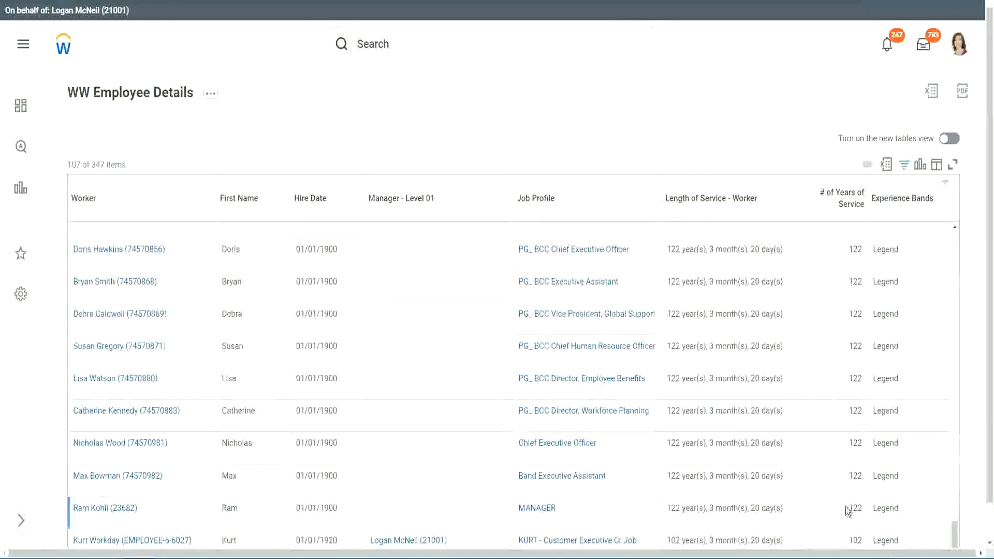
double_click(856, 541)
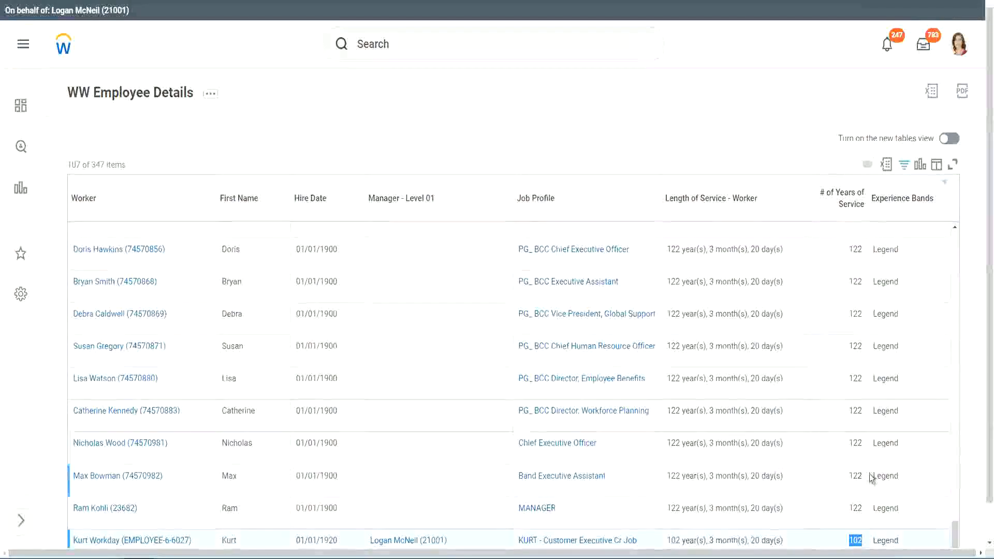
drag(855, 443, 863, 444)
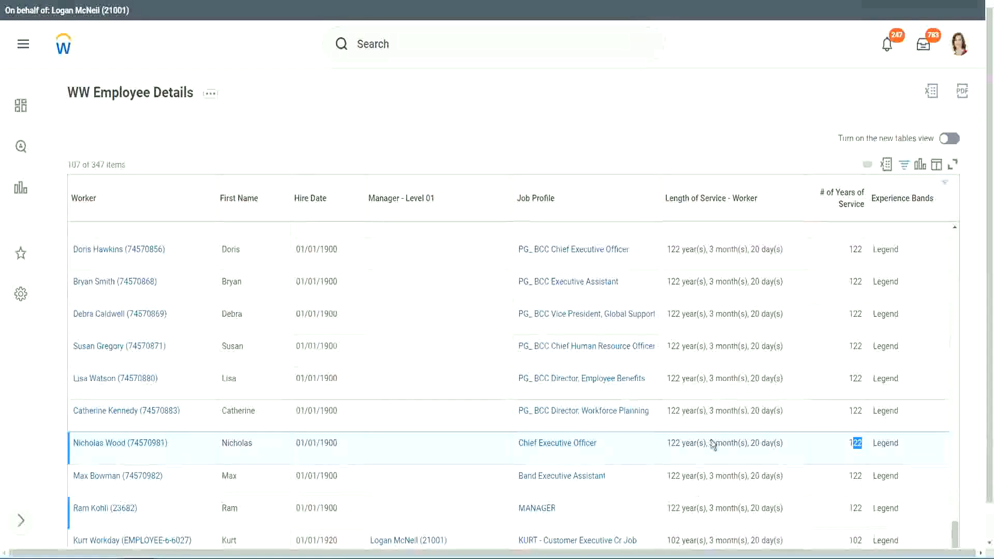
click(835, 413)
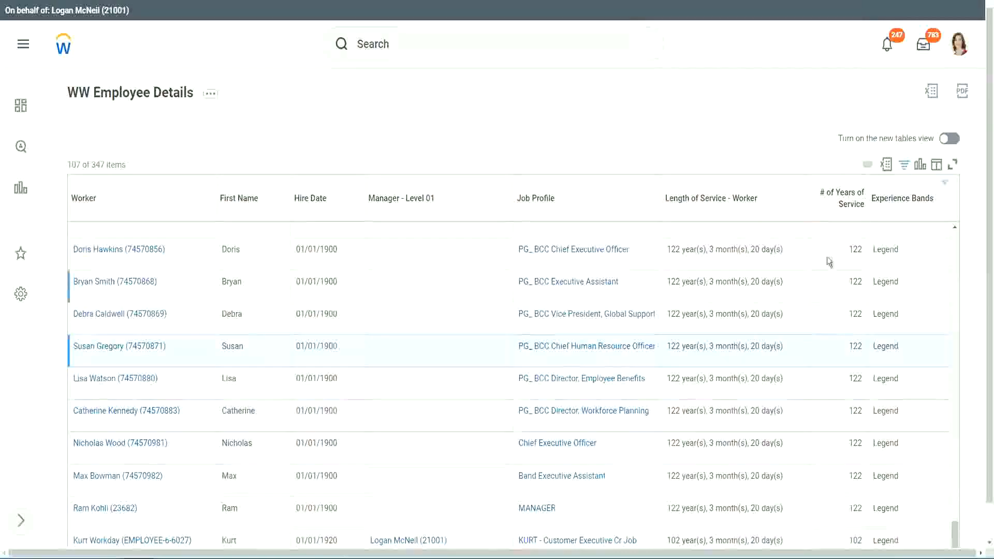
- Change the Experience Bands column's contains filter value to Experienced and apply the filter
click(909, 205)
click(815, 398)
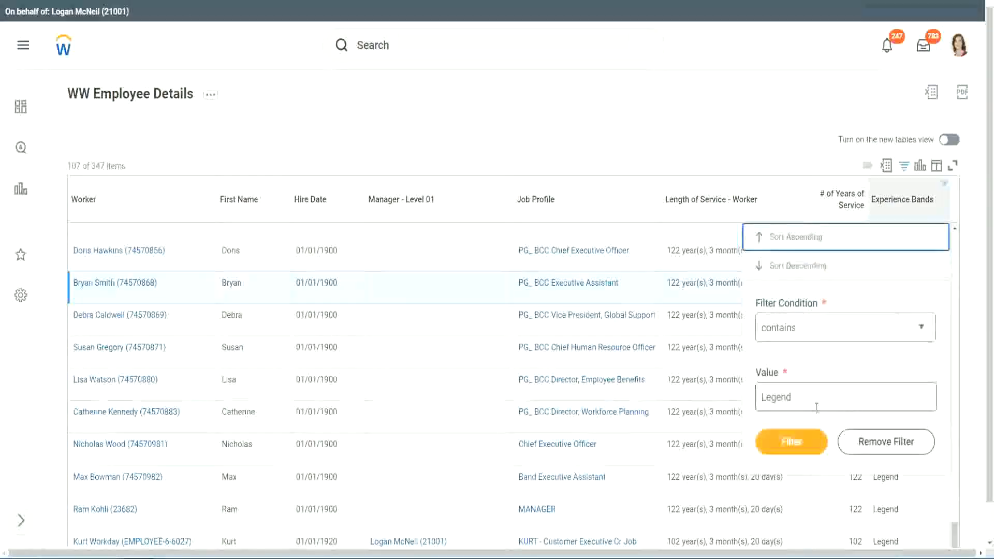
drag(816, 398, 684, 399)
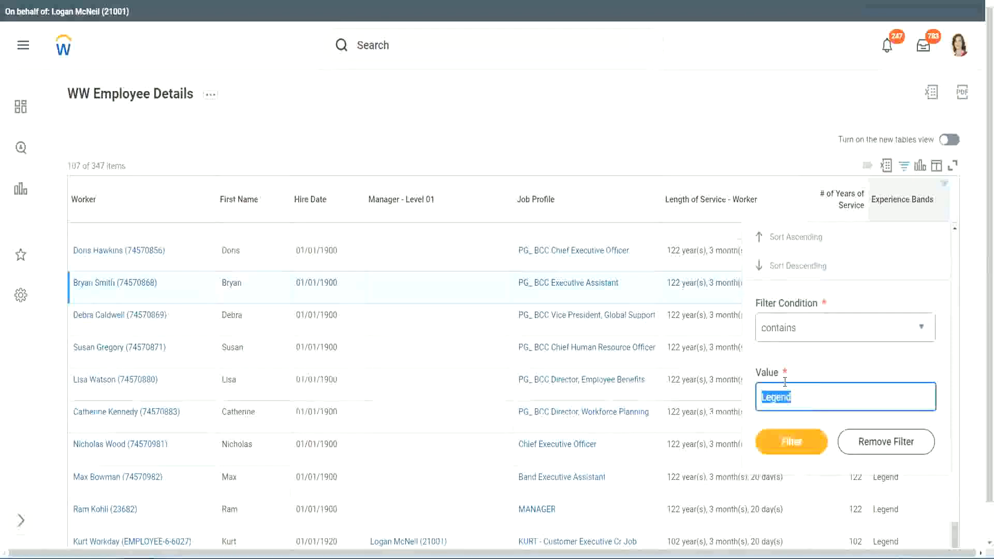
text(Ex)
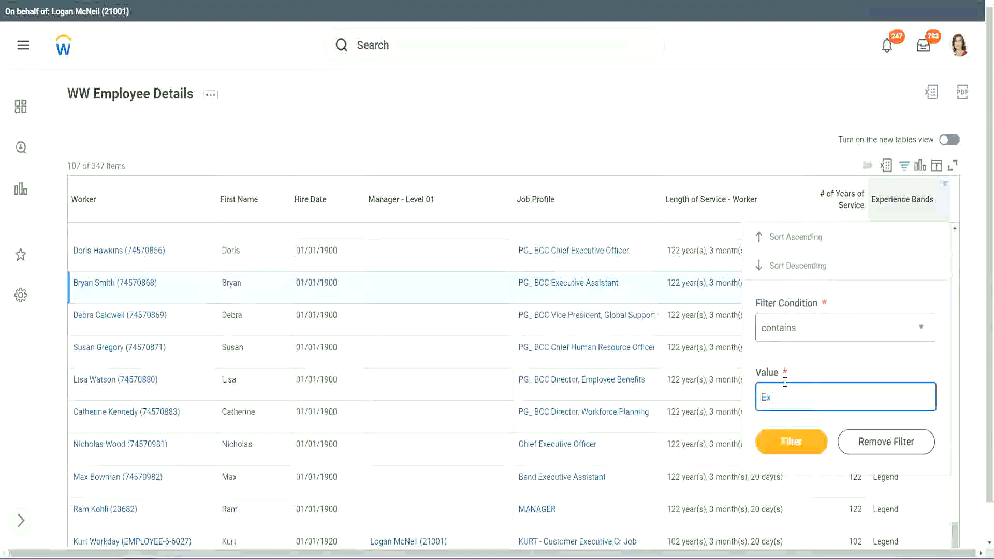
text(per)
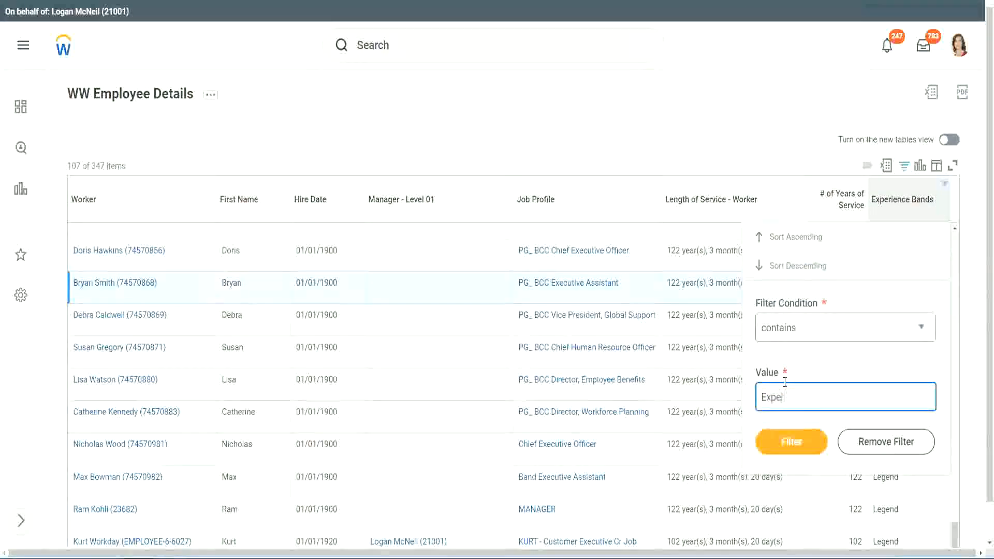
text(ienced)
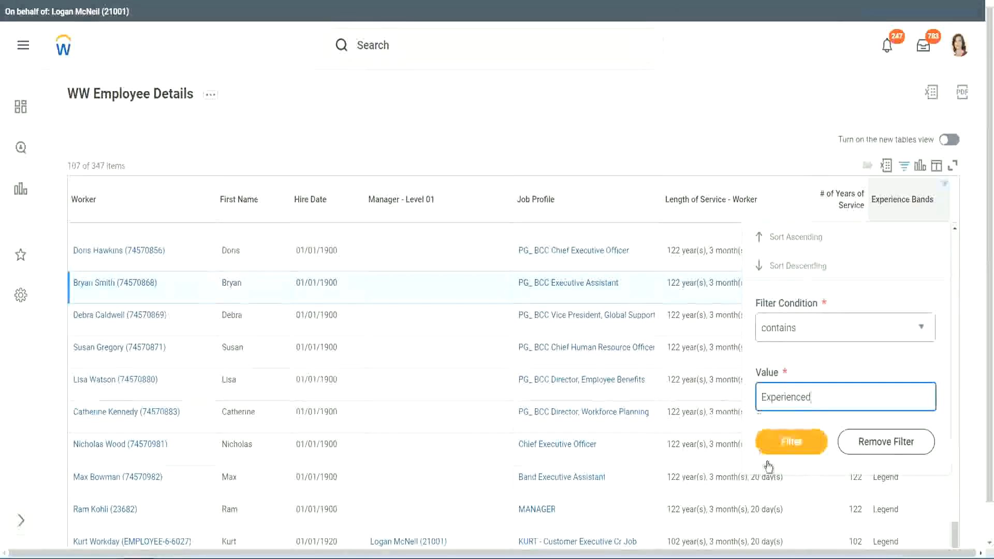
click(797, 440)
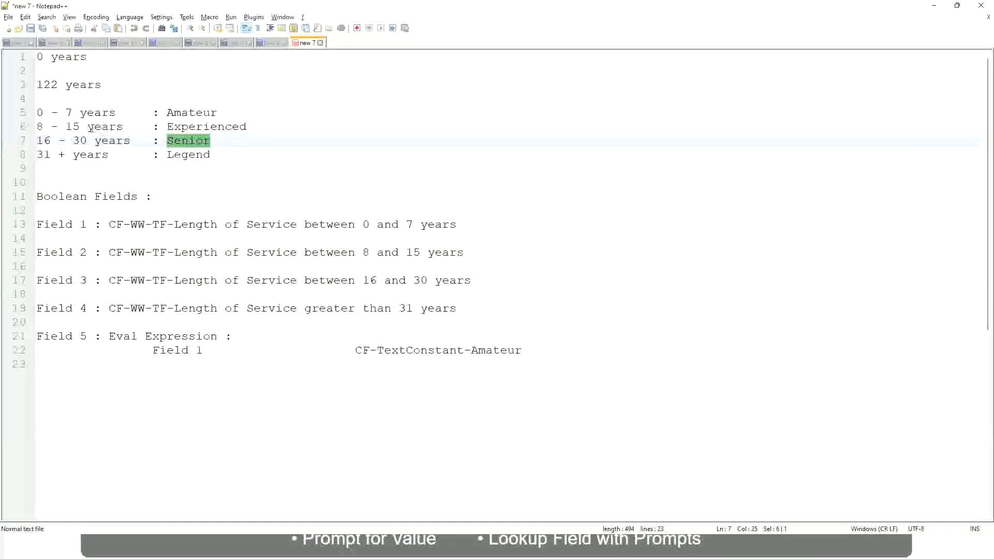
- In the Notepad++ notes, check the range of years defined for the Experienced band
click(57, 127)
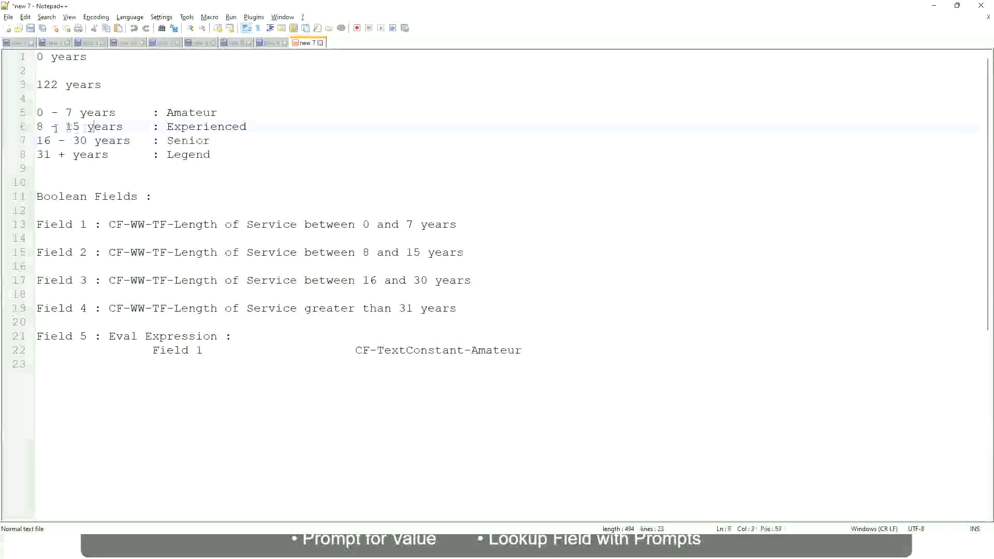
drag(44, 128, 79, 128)
click(84, 127)
click(116, 127)
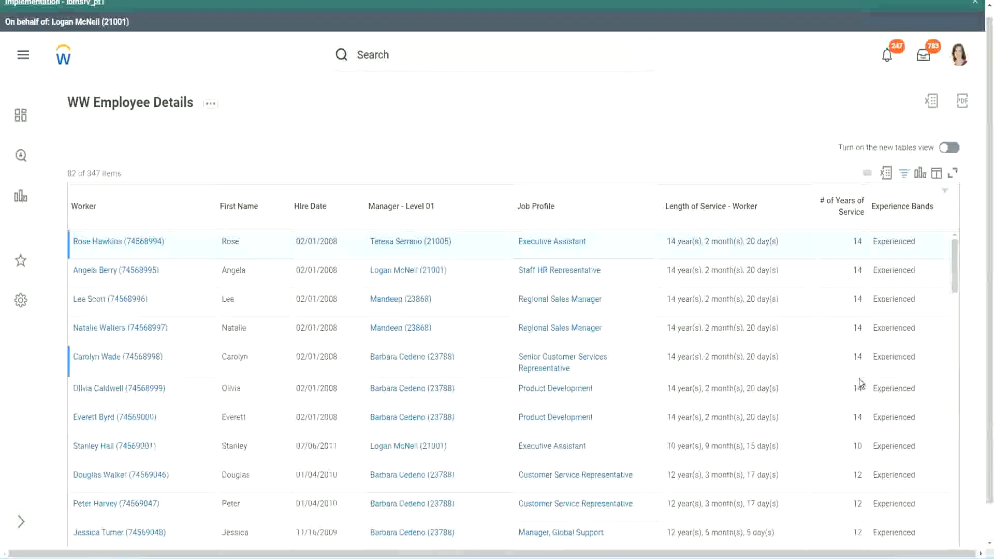
- Back in the Workday report, compare the # of Years of Service and Experience Bands values down the filtered Experienced rows
scroll(859, 382, down, 5)
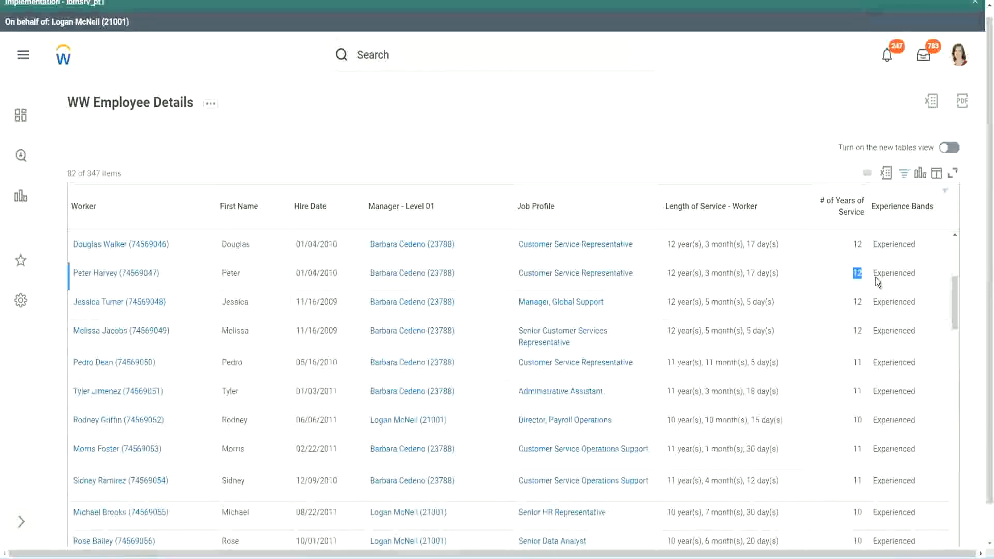
double_click(895, 274)
scroll(850, 415, down, 3)
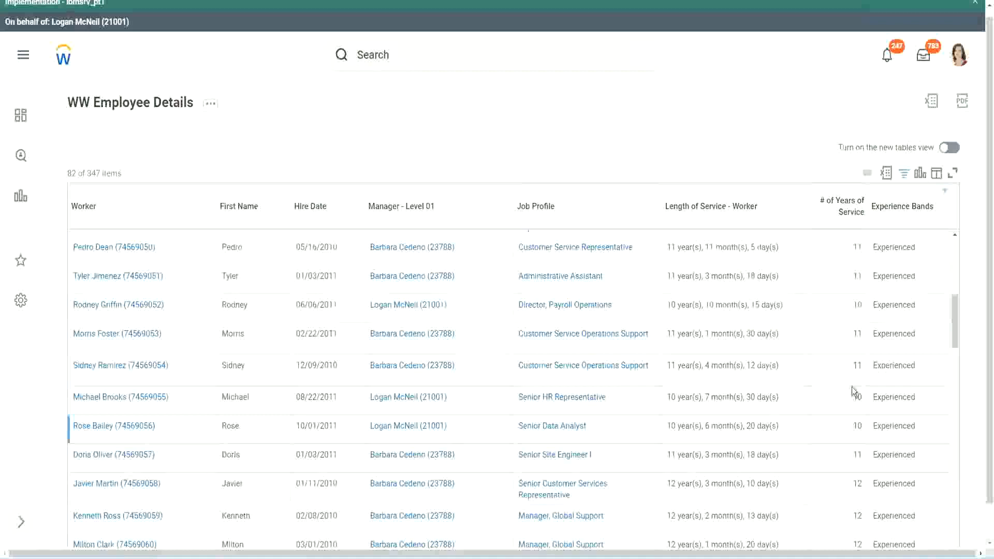
click(855, 364)
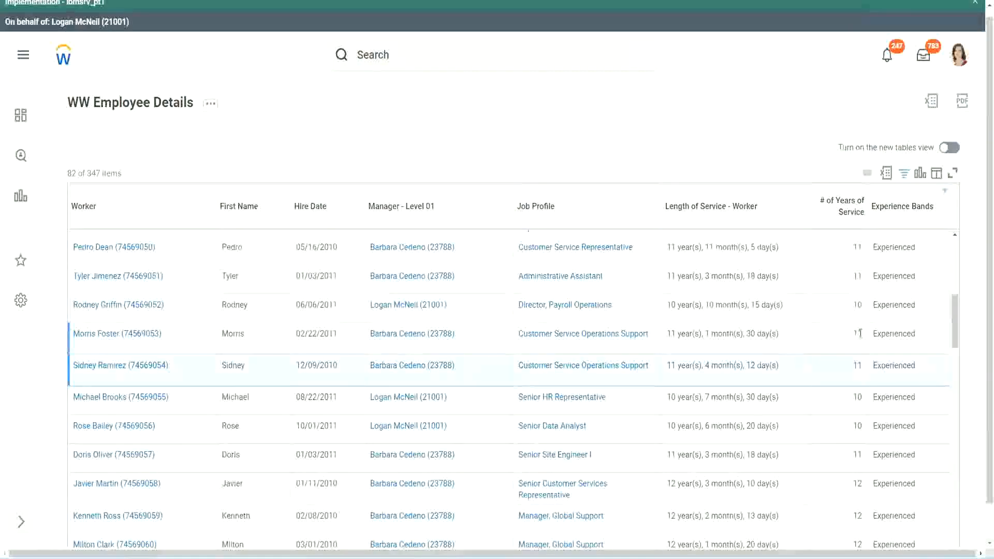
click(903, 332)
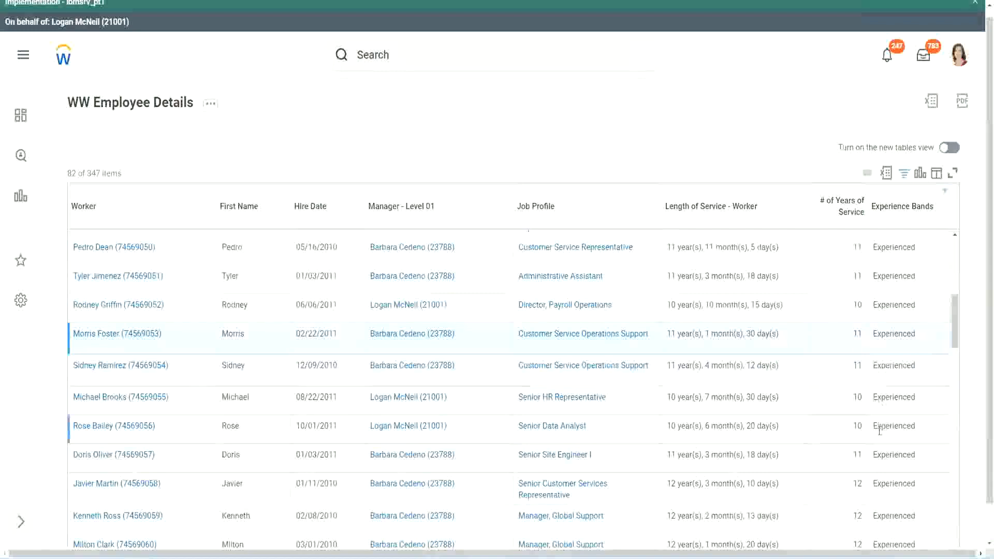
scroll(880, 430, down, 5)
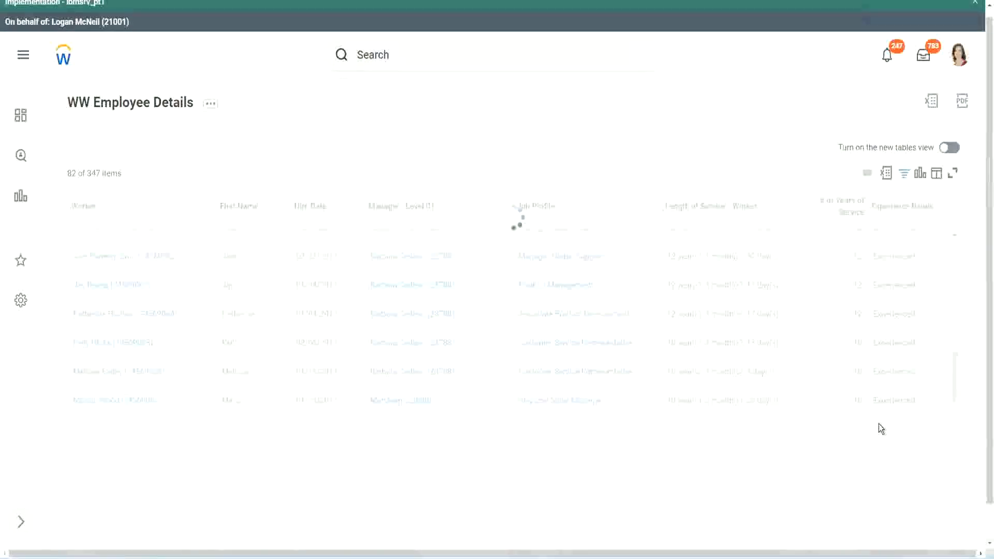